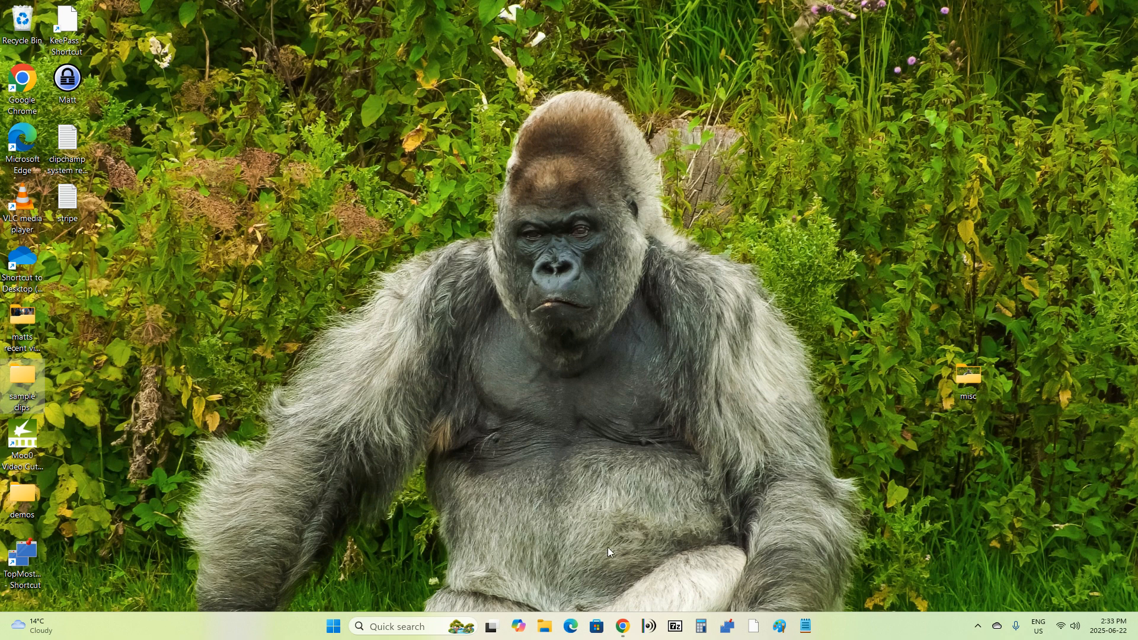
- Switch to Chrome and open the Clipchamp website in a new browser tab
mouse_move(625, 632)
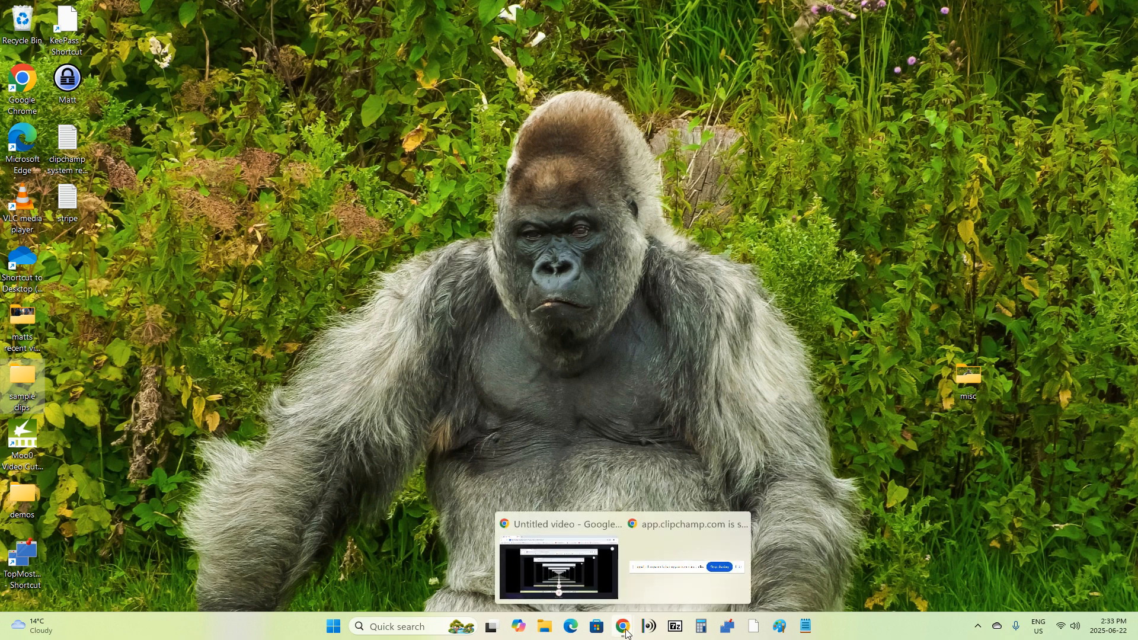
mouse_move(594, 583)
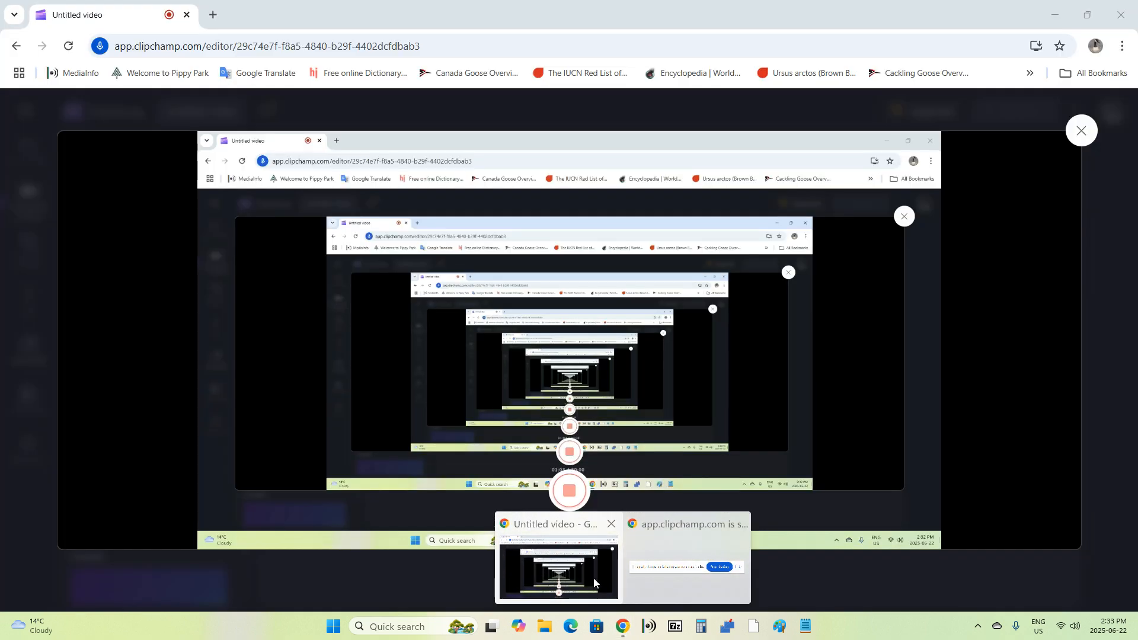
left_click(594, 581)
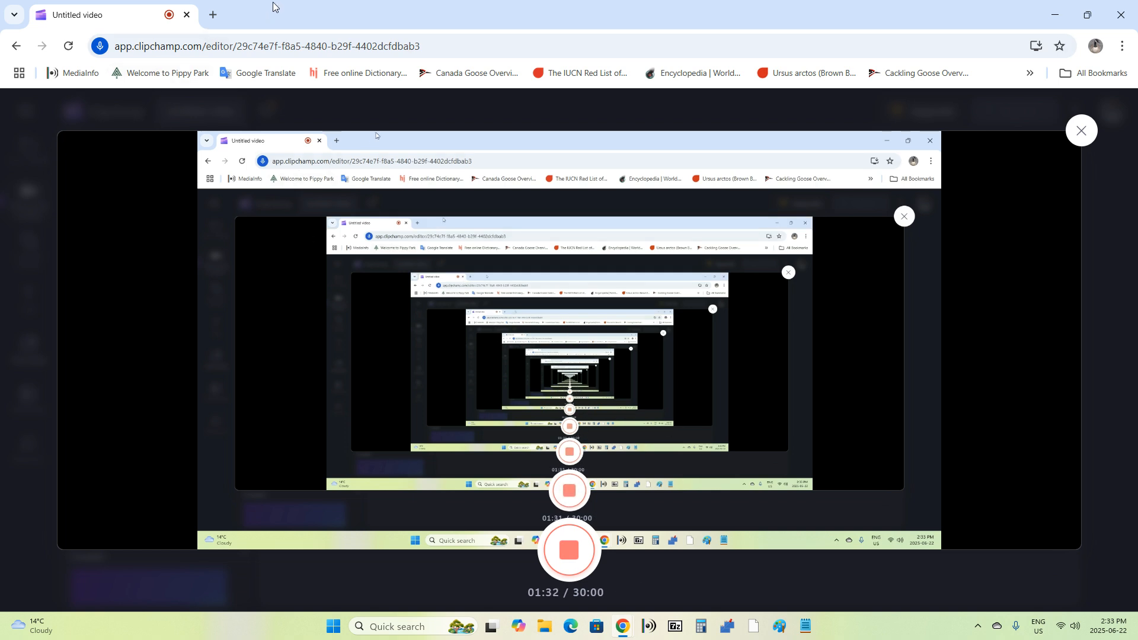
left_click(213, 14)
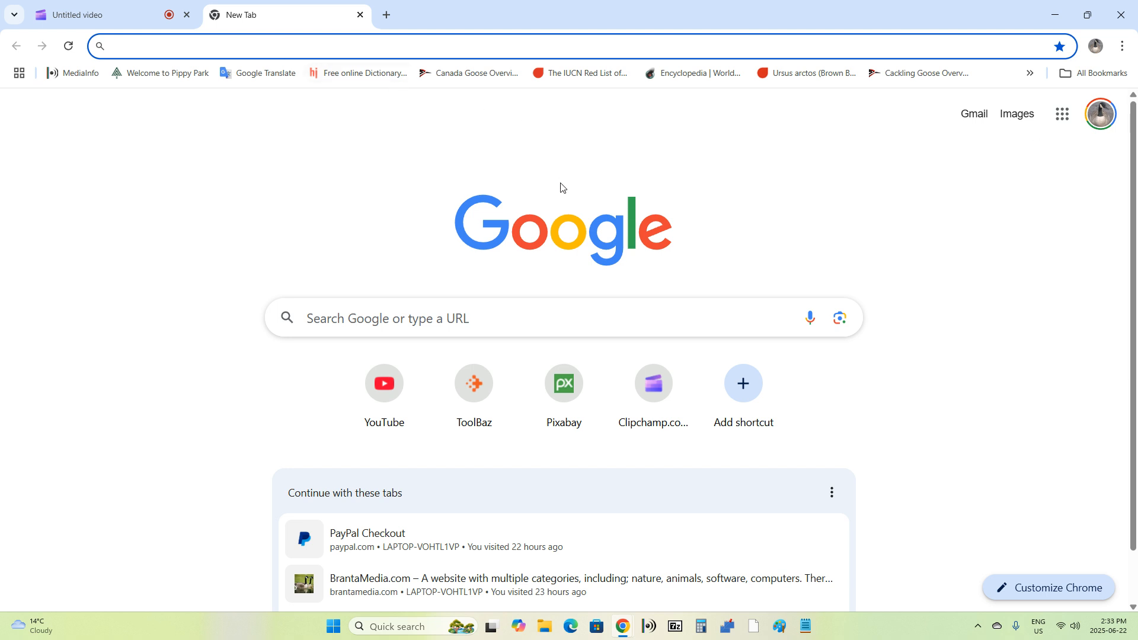
left_click(652, 388)
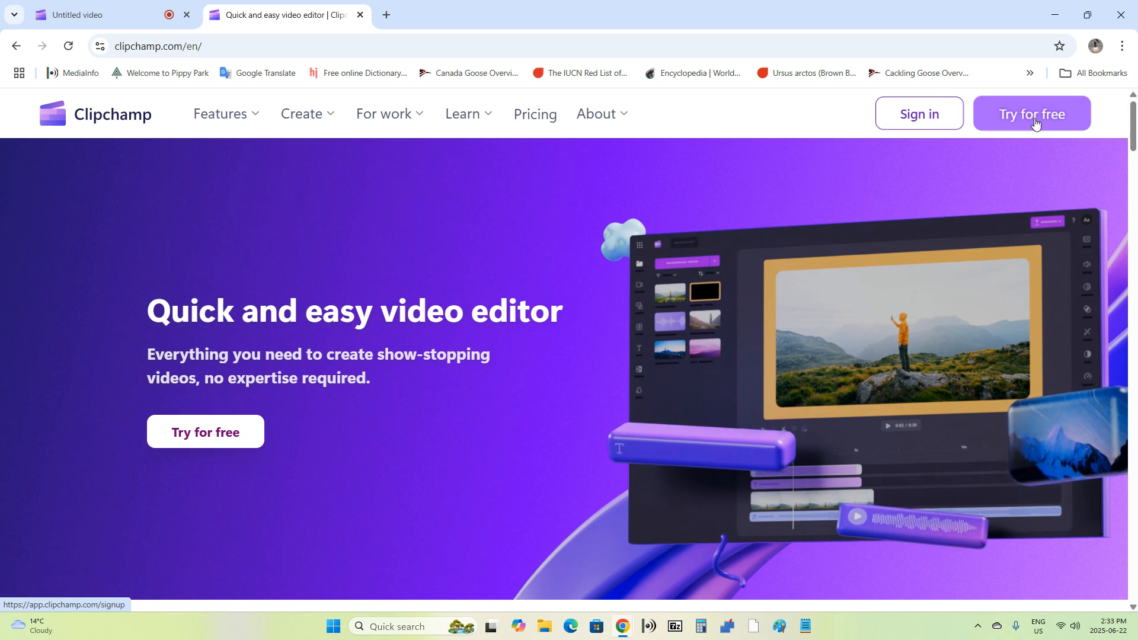
- Sign in to Clipchamp and create a new video from scratch
left_click(909, 120)
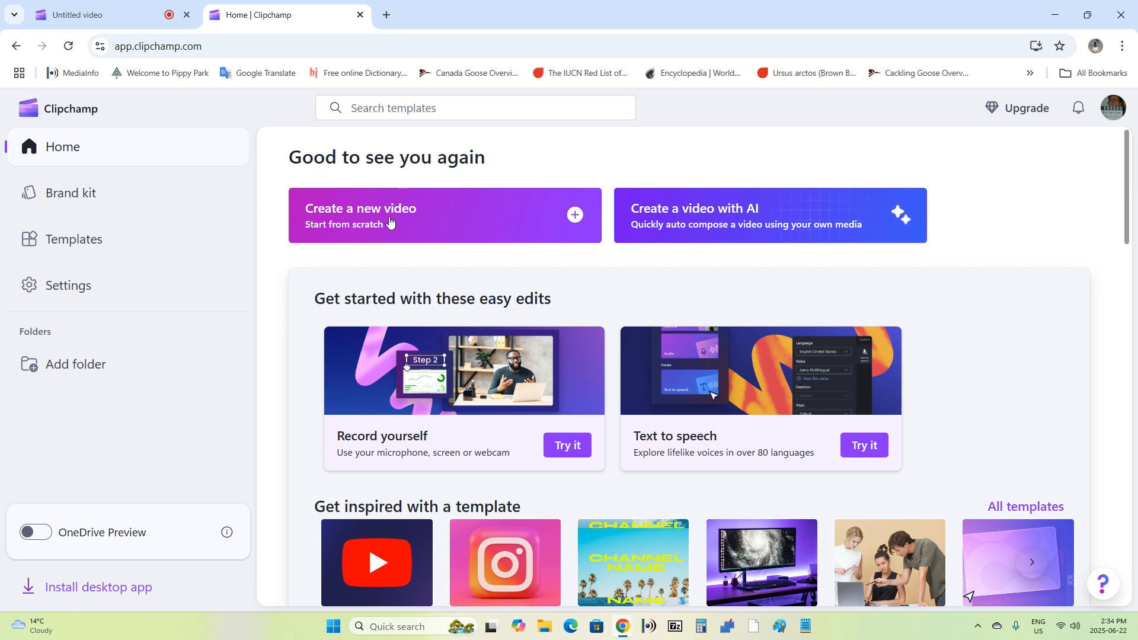
left_click(335, 223)
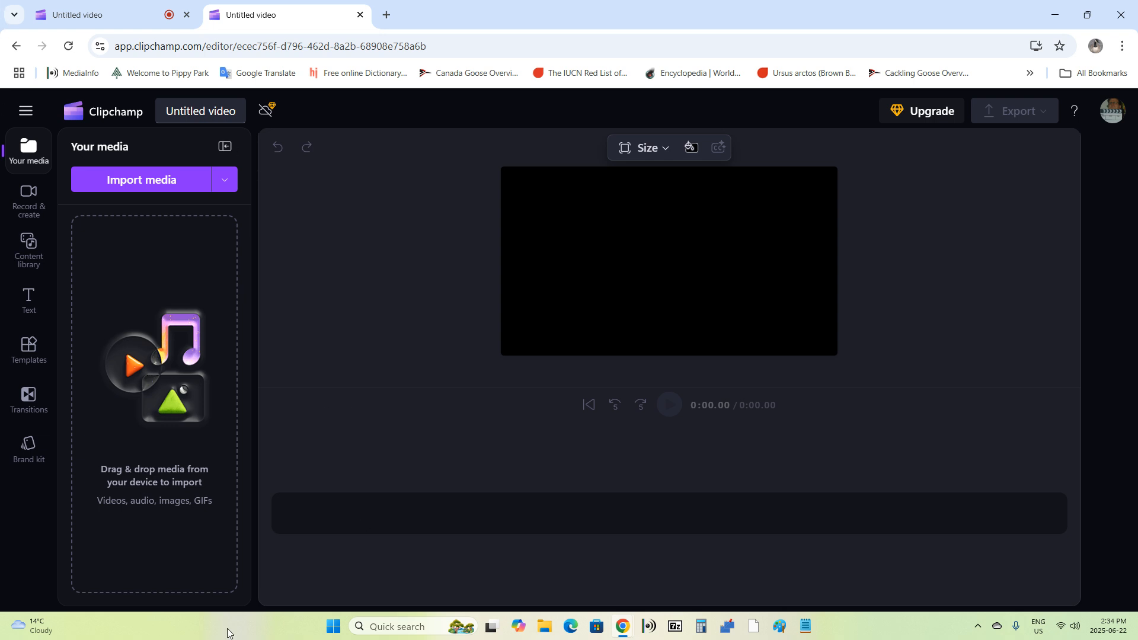
- Rename the video project "info on clipchamp" and choose the Wide 16:9 aspect ratio for it
left_click(175, 115)
key("BackSpace")
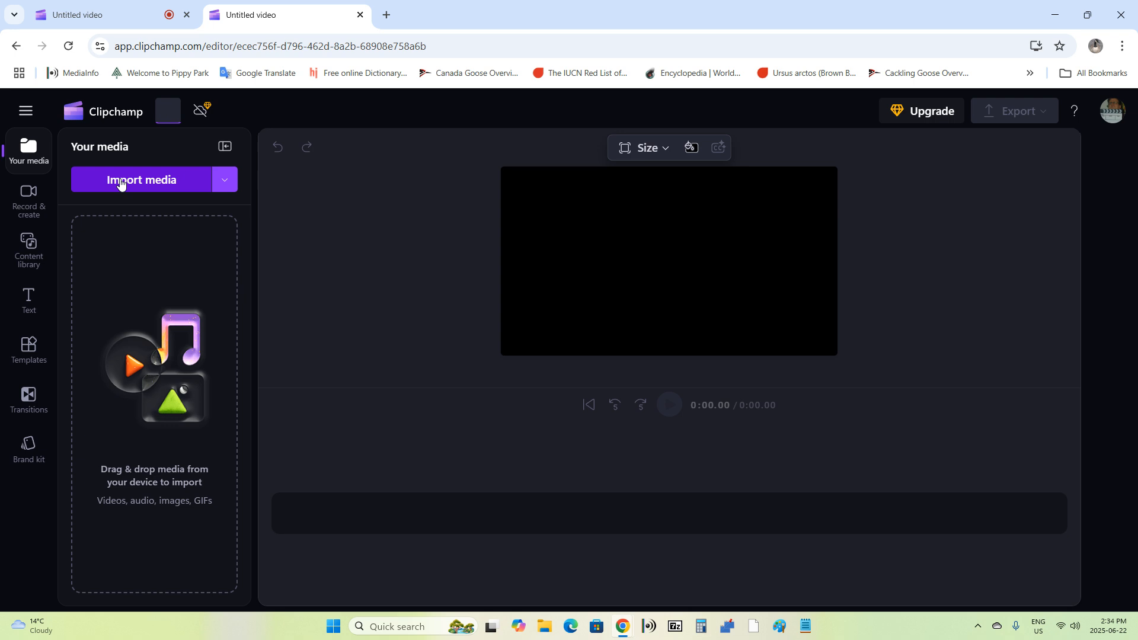
type("im")
key("BackSpace")
type("nfo")
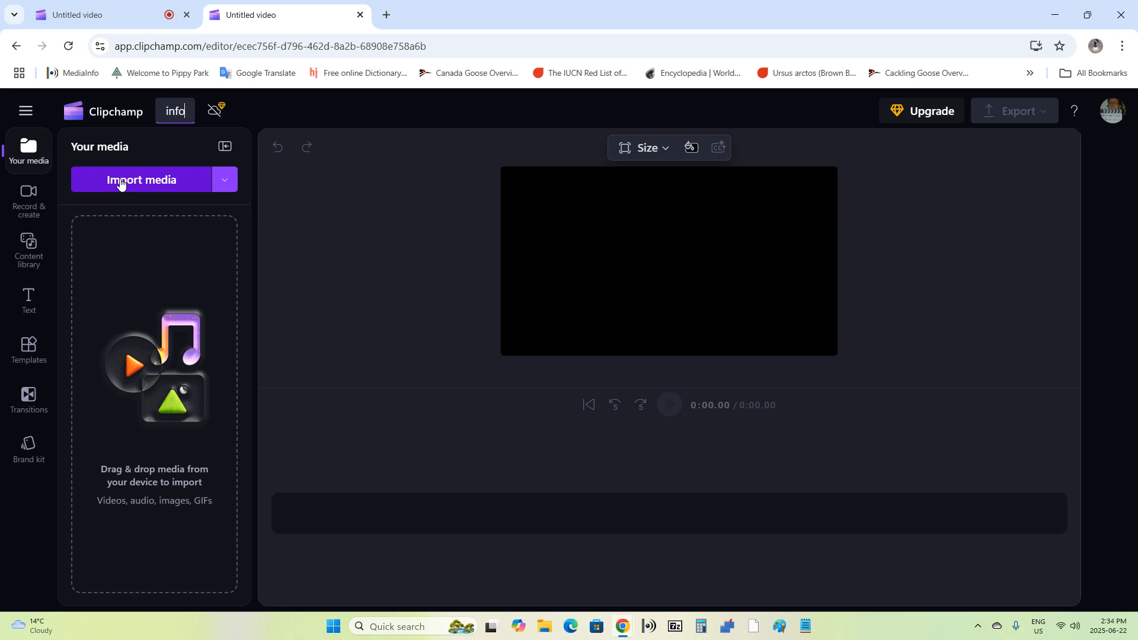
type(" on clipchamp")
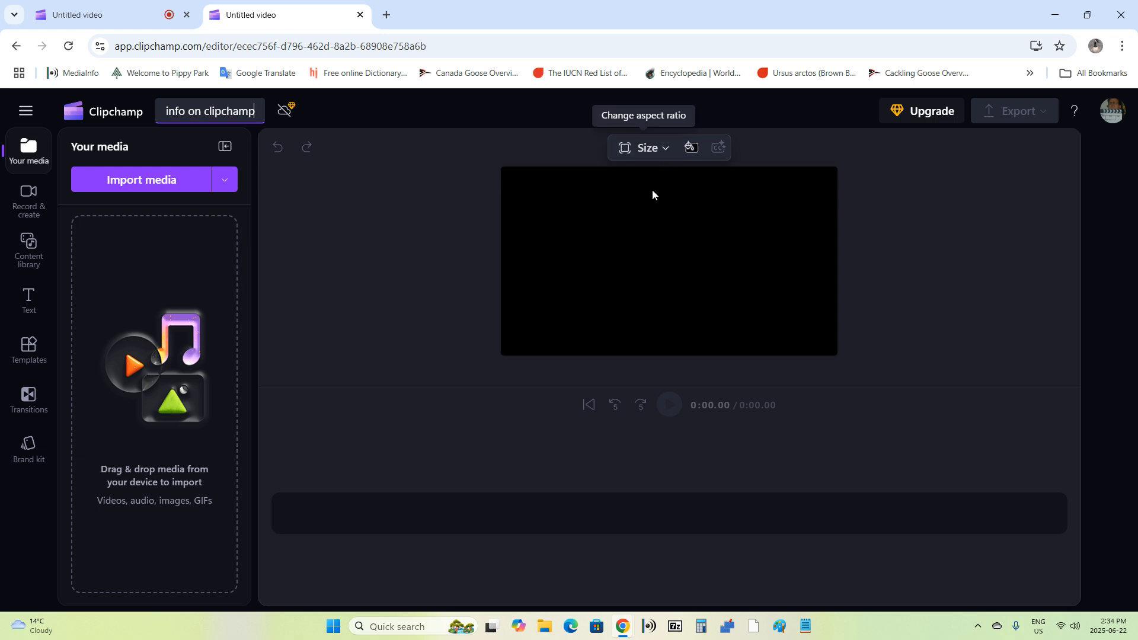
left_click(666, 152)
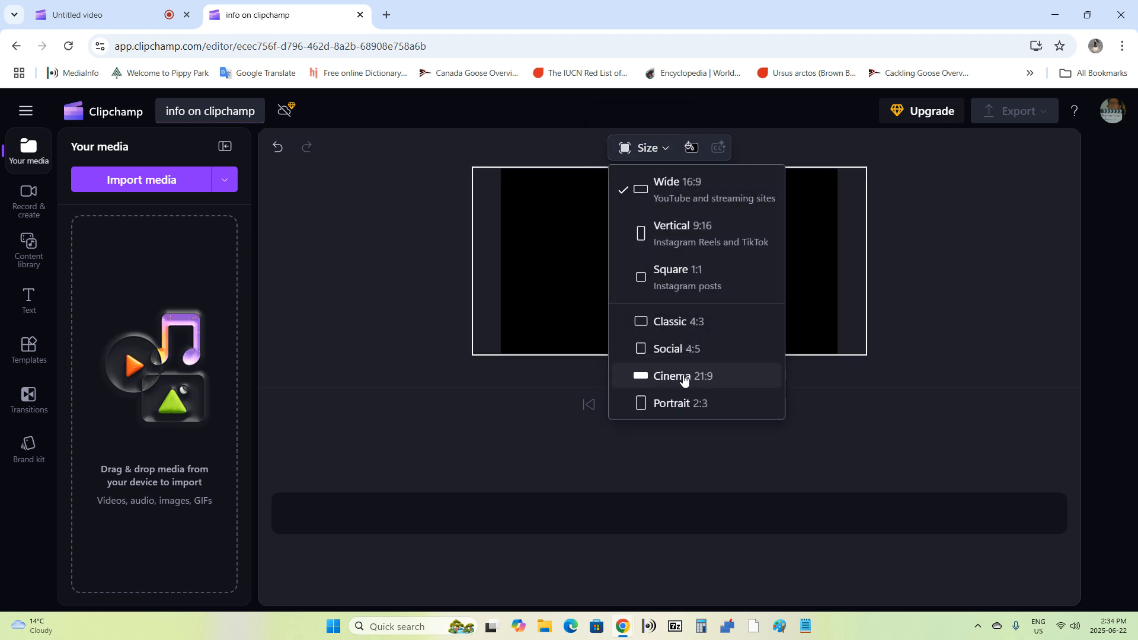
left_click(677, 197)
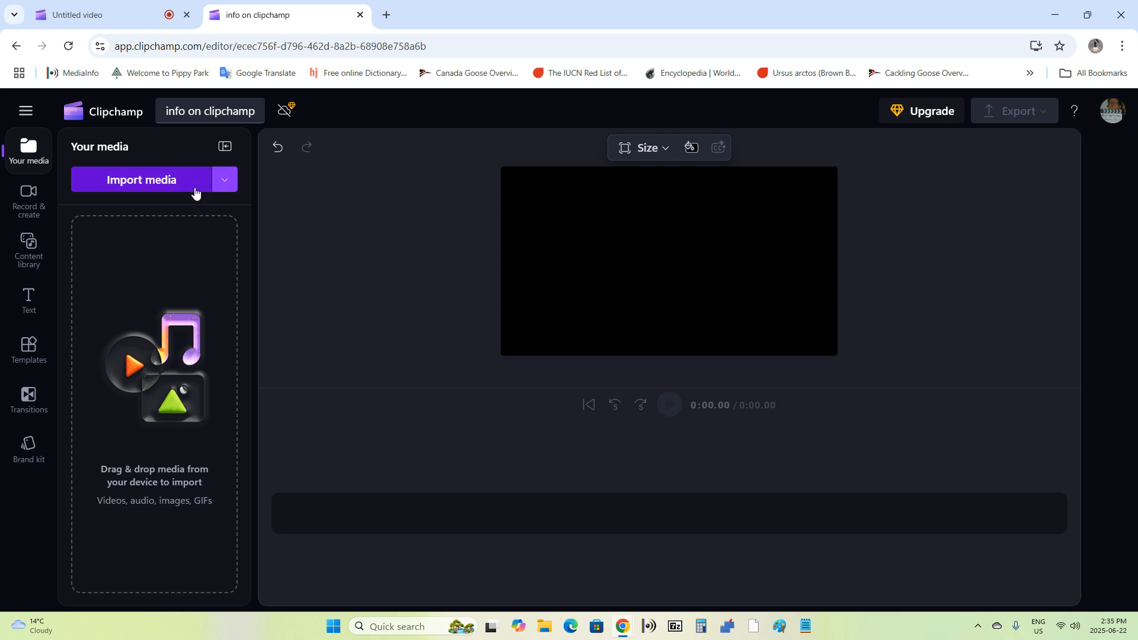
- Import the video files a, b and c from the 06222025 folder into the project's media
left_click(131, 185)
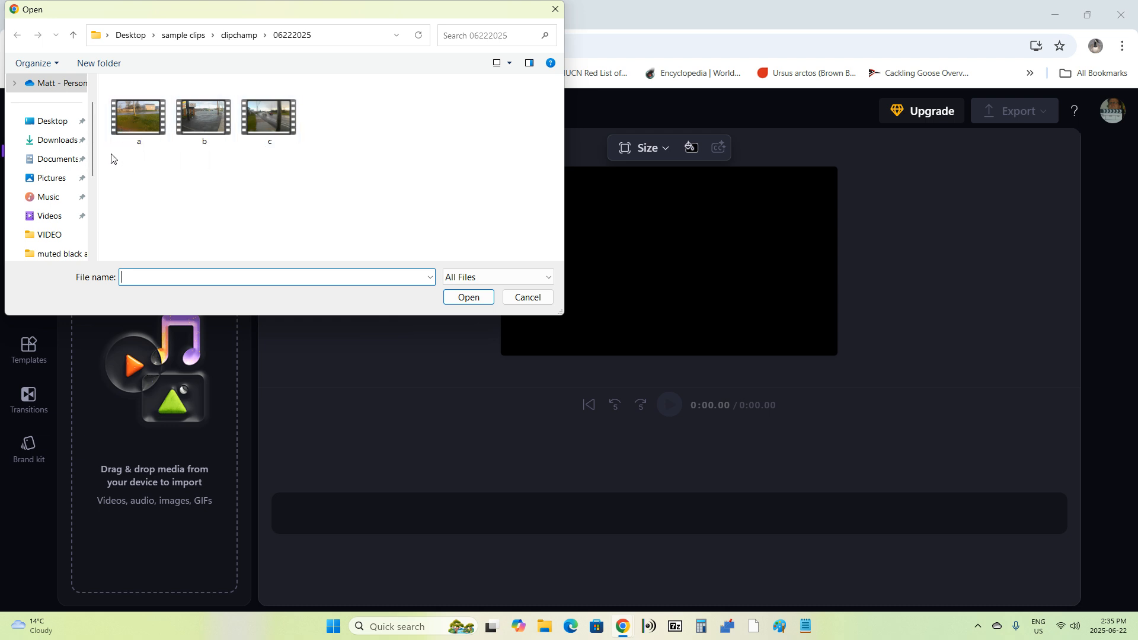
left_click(134, 123)
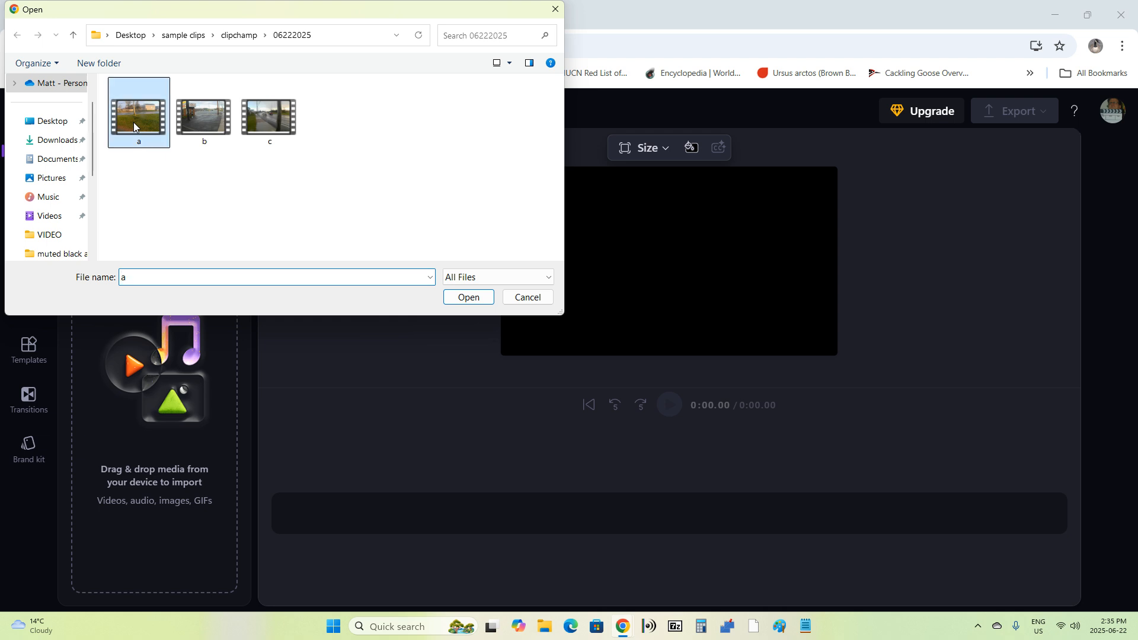
left_click(196, 126, "ctrl")
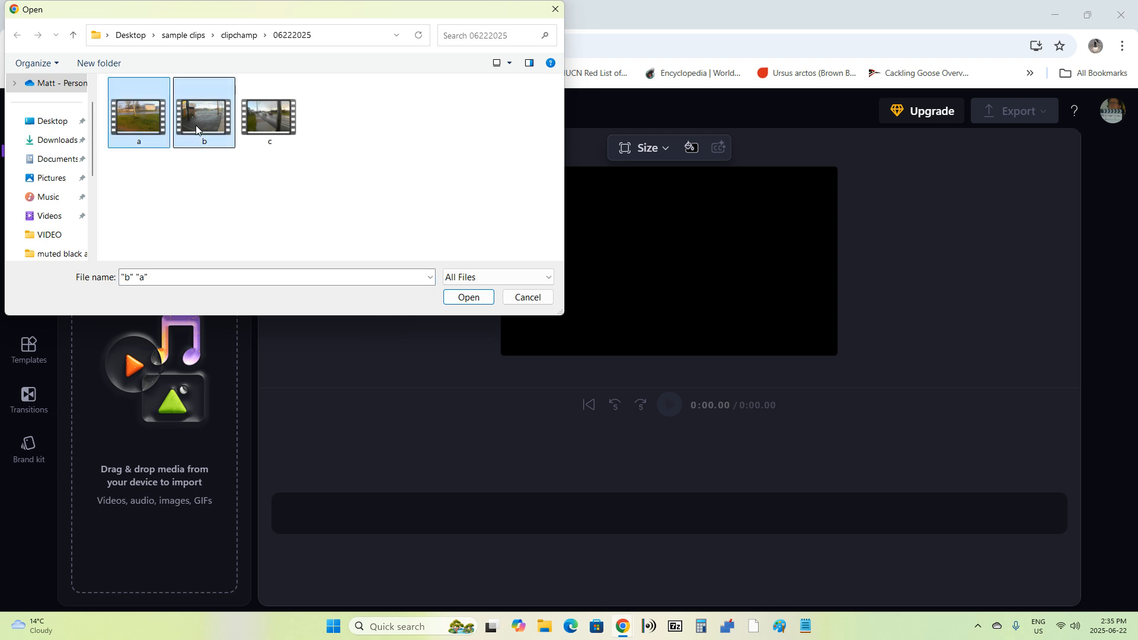
left_click(271, 123, "ctrl")
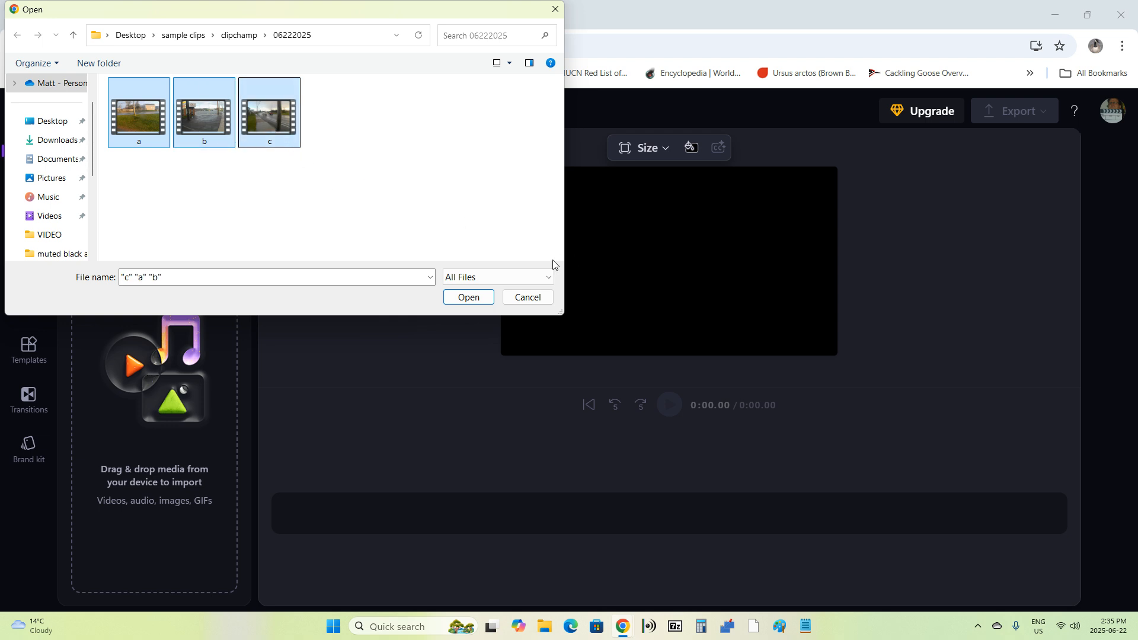
left_click(469, 301)
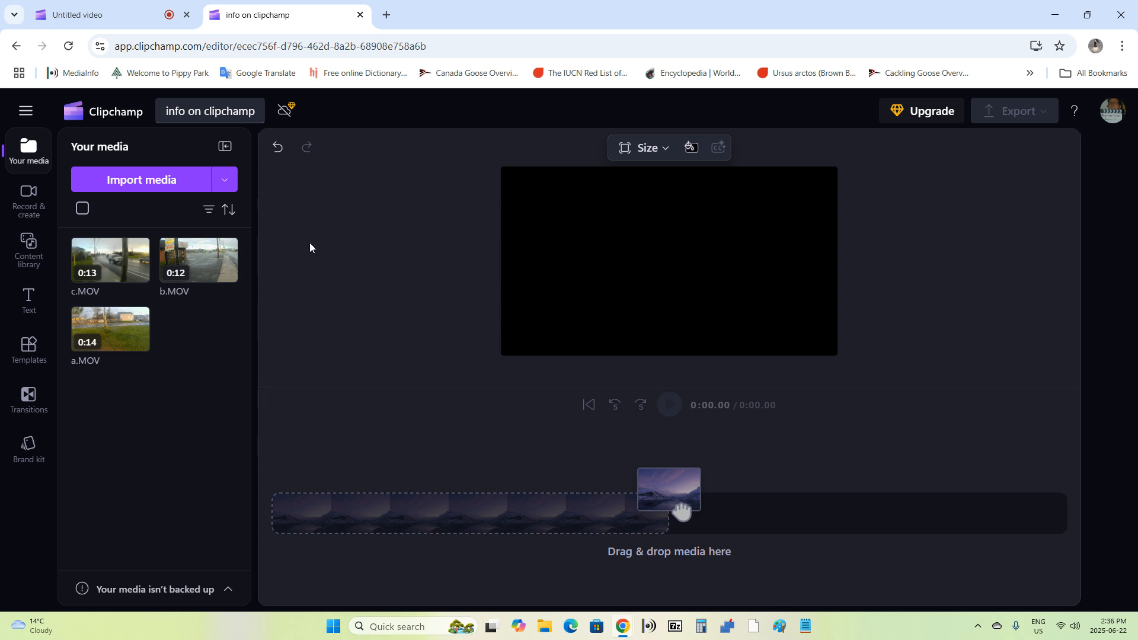
- Review the features and prices of the Clipchamp Premium upgrade, and close the offer without upgrading
mouse_move(141, 354)
mouse_move(143, 340)
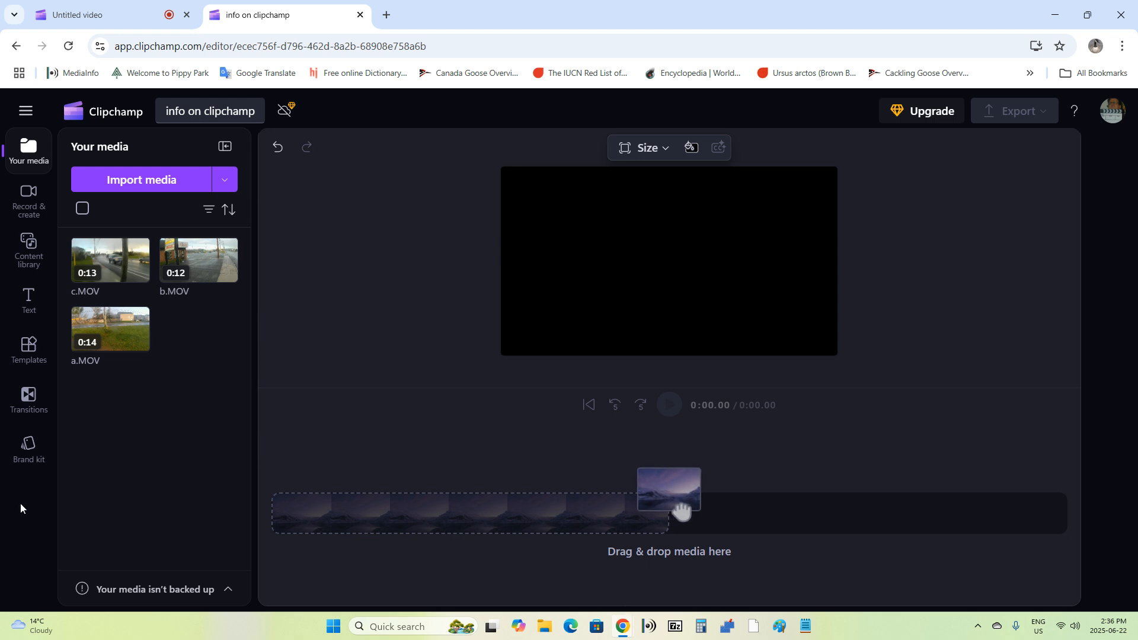
left_click(930, 114)
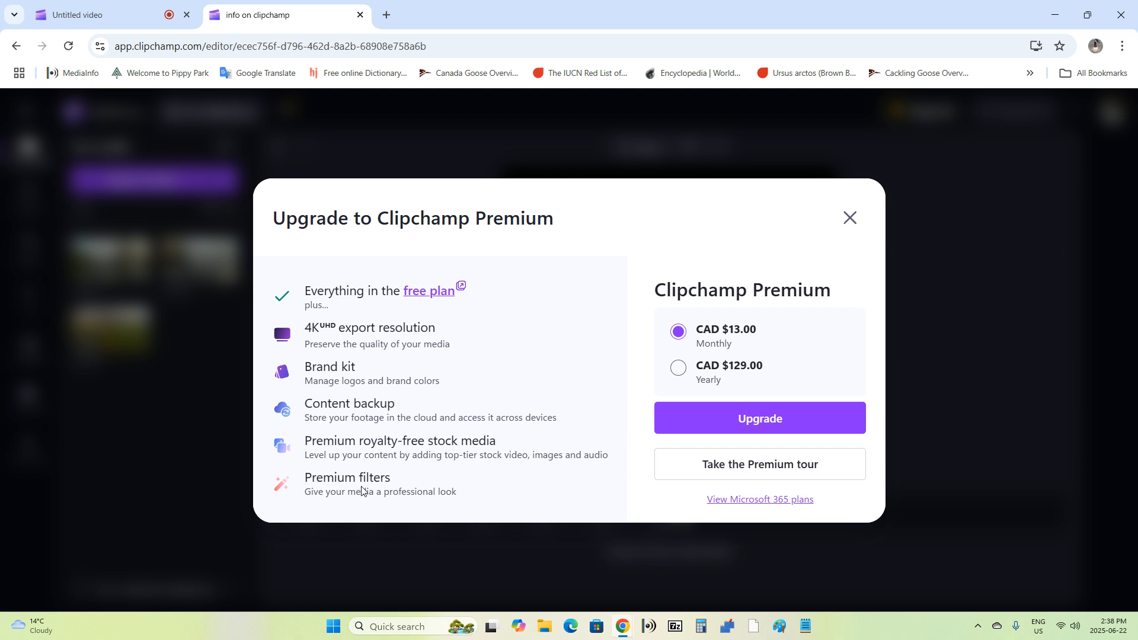
left_click(848, 219)
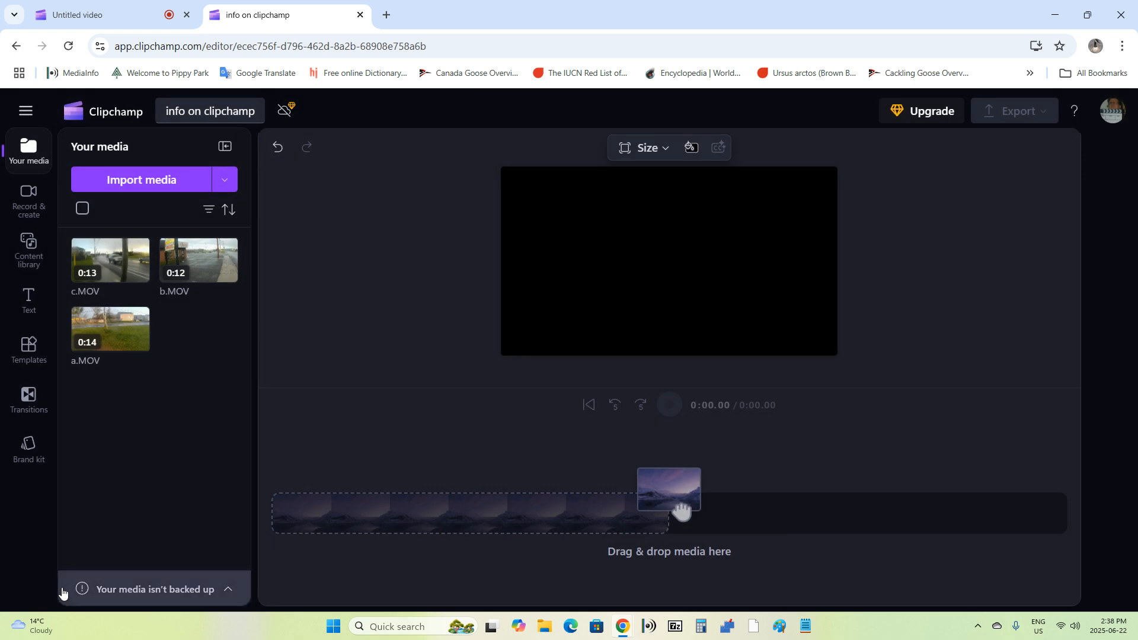
- Add the clips to the timeline in the order a.MOV, b.MOV, c.MOV
mouse_move(106, 282)
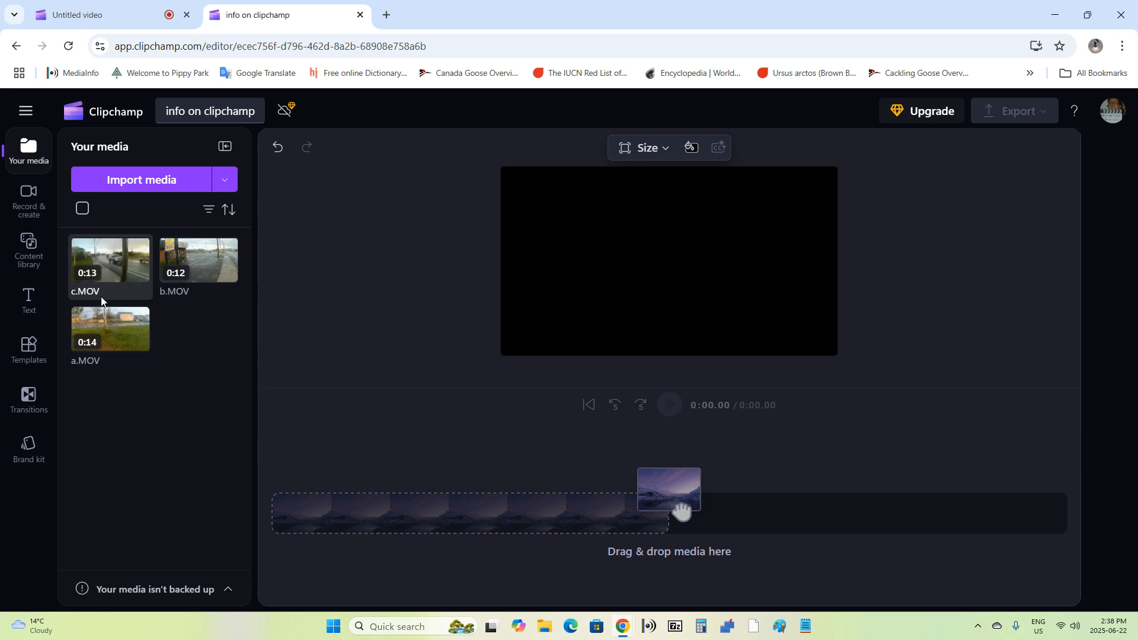
mouse_move(230, 275)
mouse_move(140, 319)
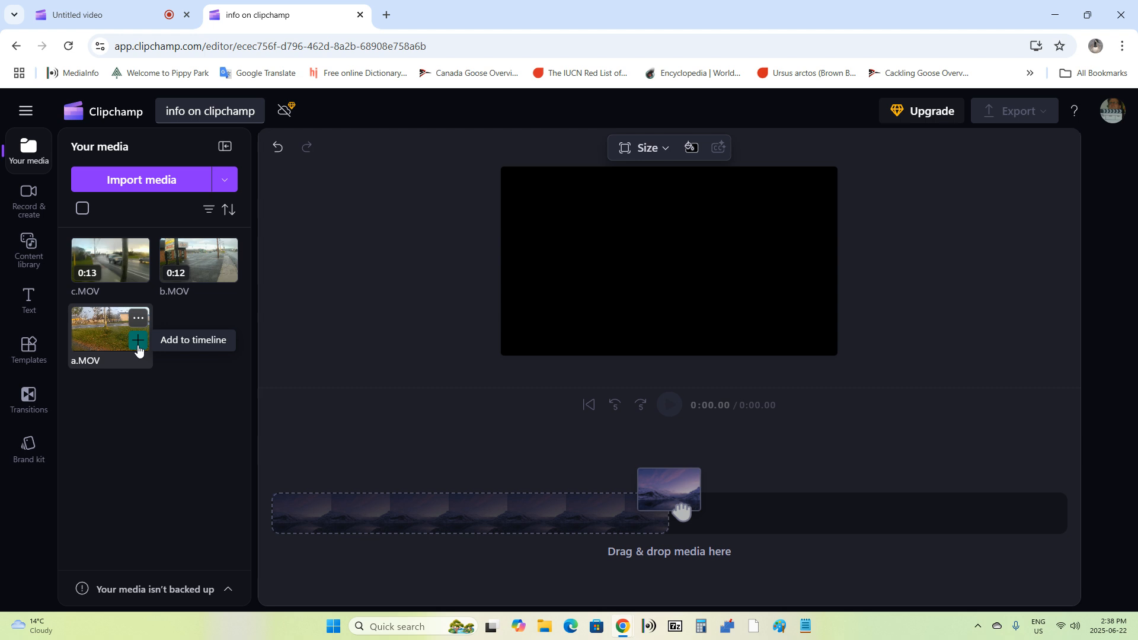
left_click(137, 348)
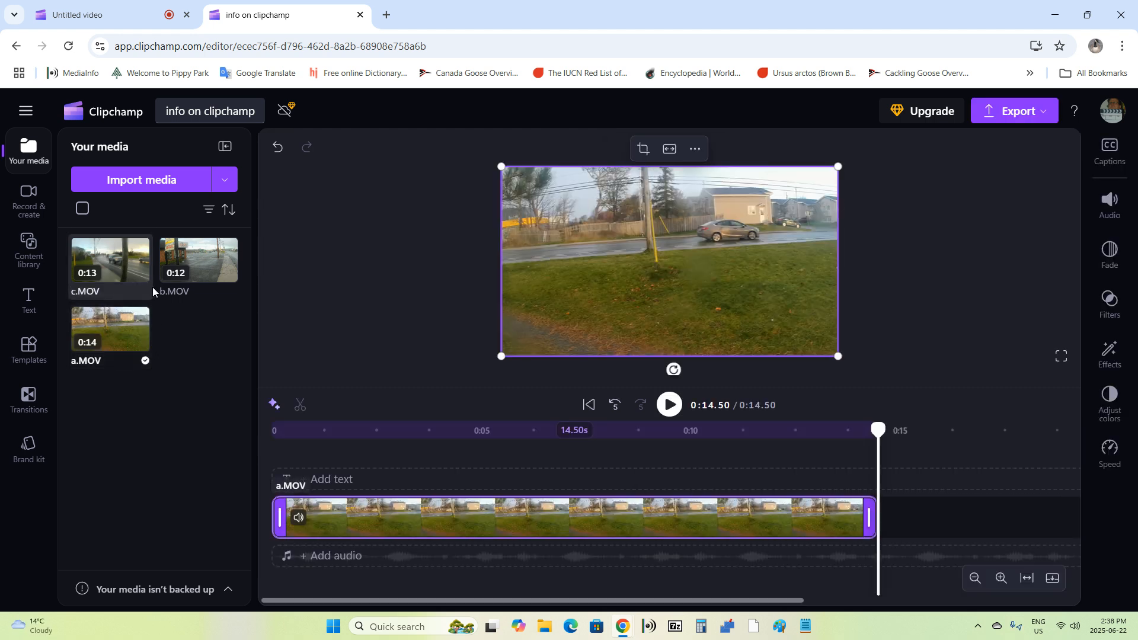
mouse_move(179, 275)
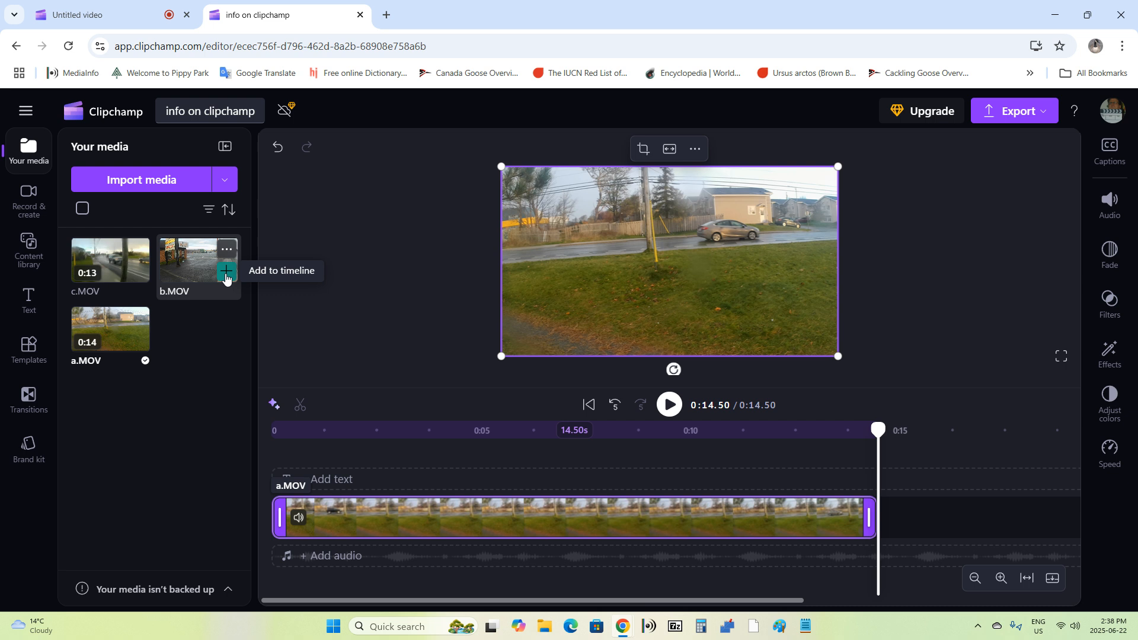
left_click(227, 272)
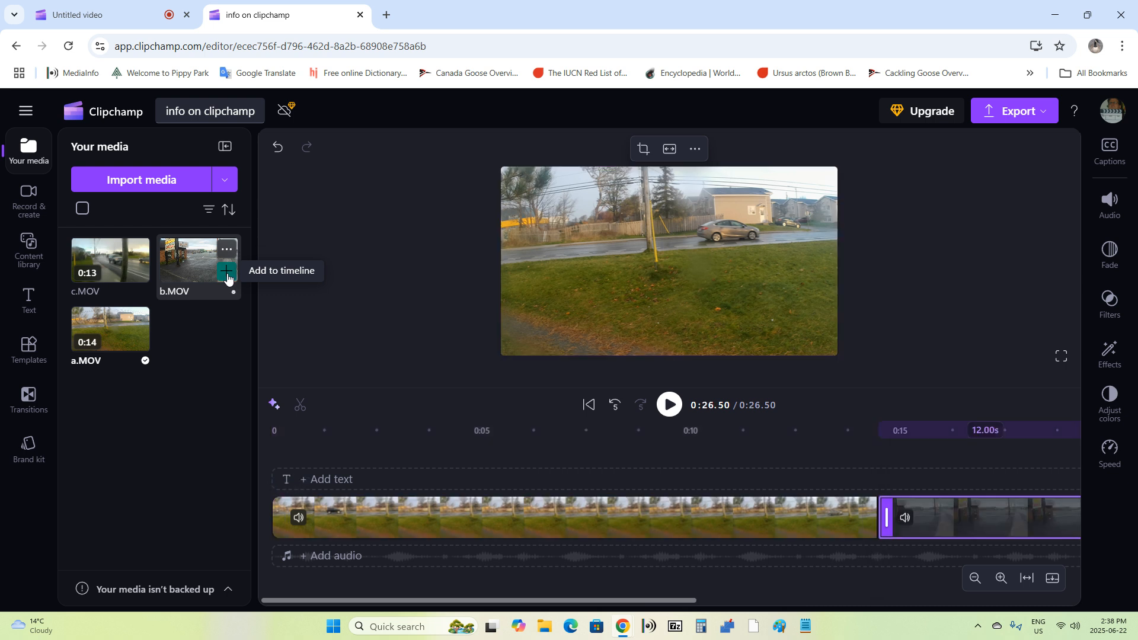
mouse_move(142, 279)
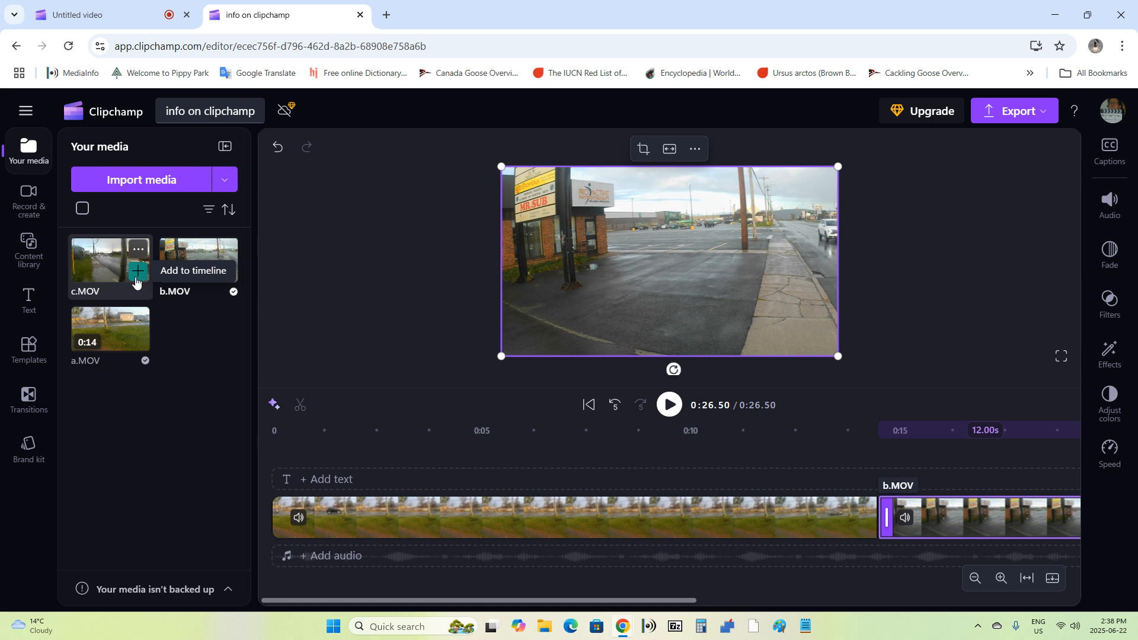
left_click(136, 274)
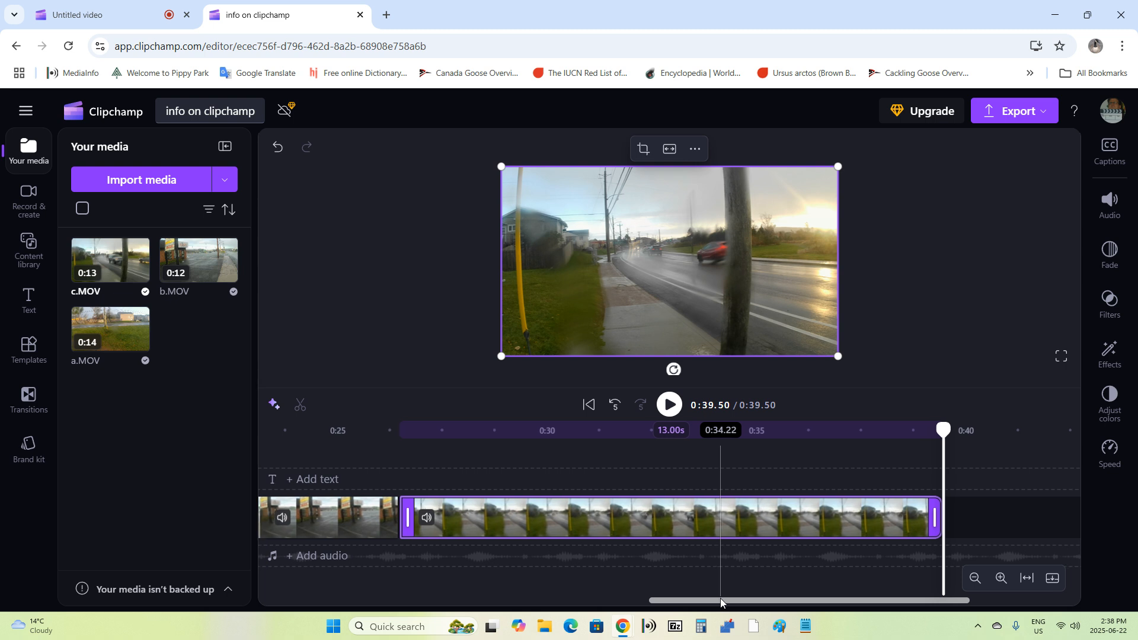
- Adjust the timeline zoom and scroll to its start so that all three clips fit in view
left_click_drag(721, 597, 645, 596)
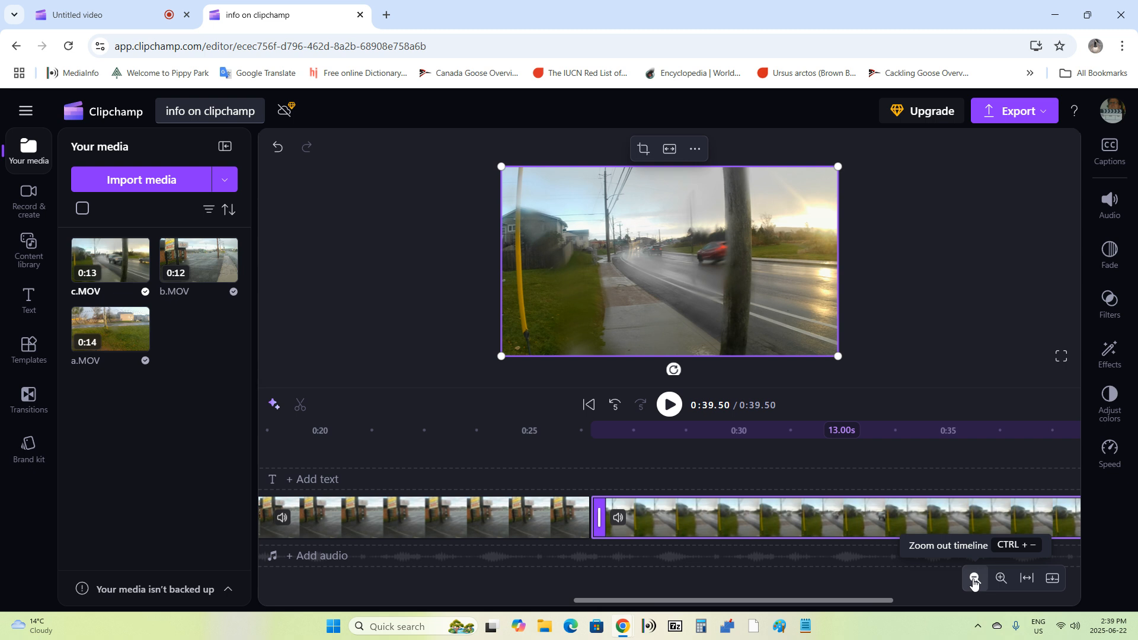
left_click(974, 579)
left_click(974, 579)
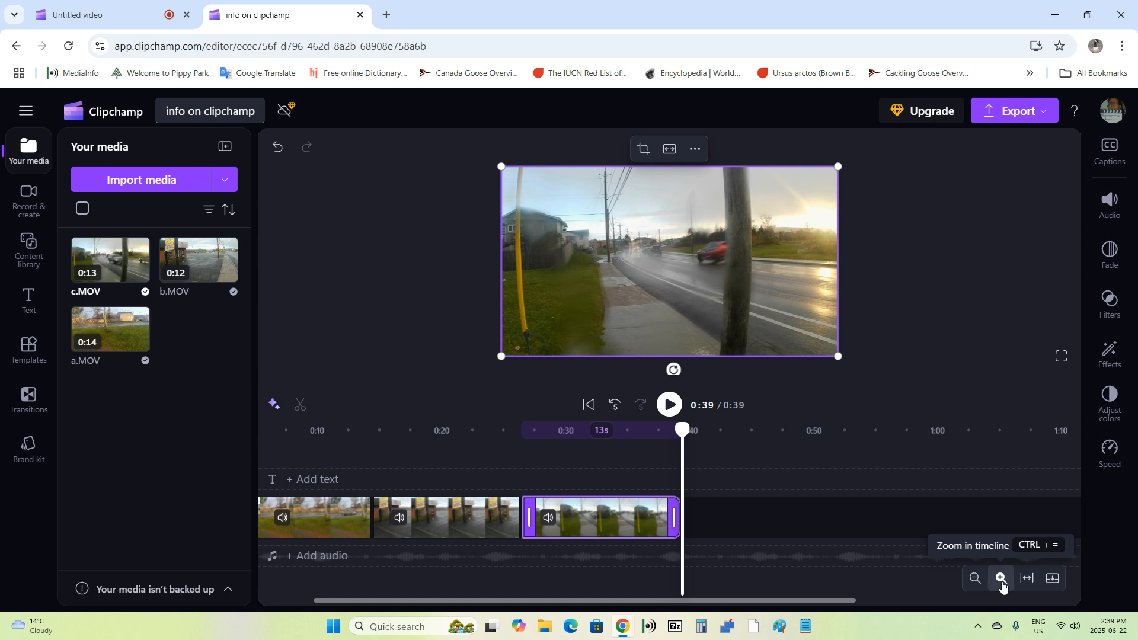
left_click(1002, 581)
left_click(1001, 580)
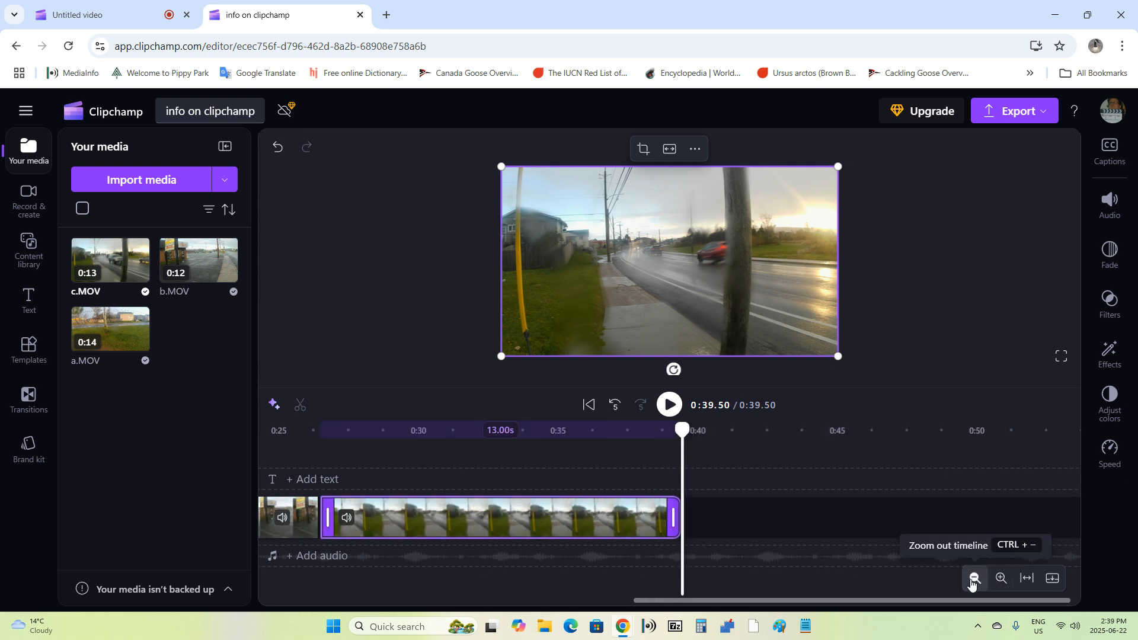
left_click(974, 579)
left_click(973, 579)
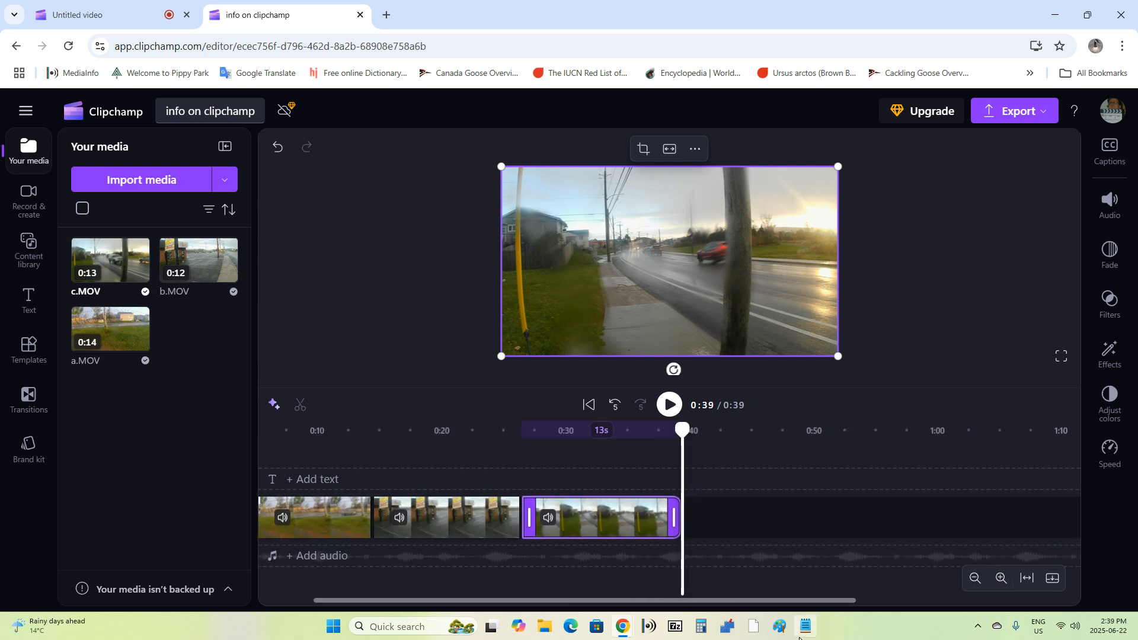
left_click_drag(782, 611, 667, 611)
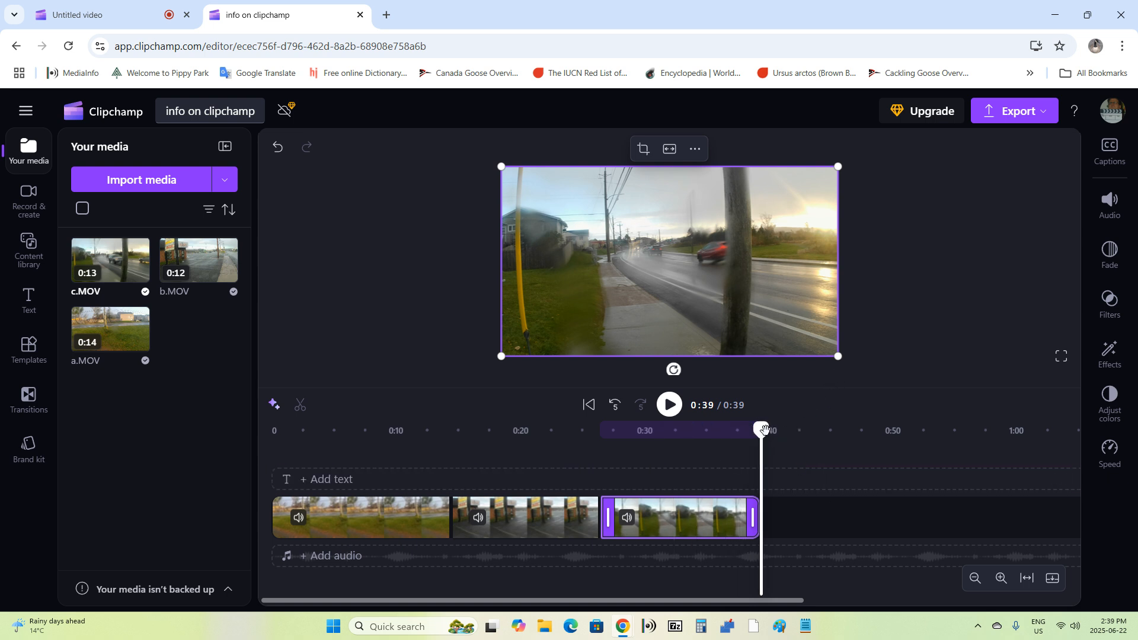
- Review the list of editor keyboard shortcuts and close it
left_click(27, 117)
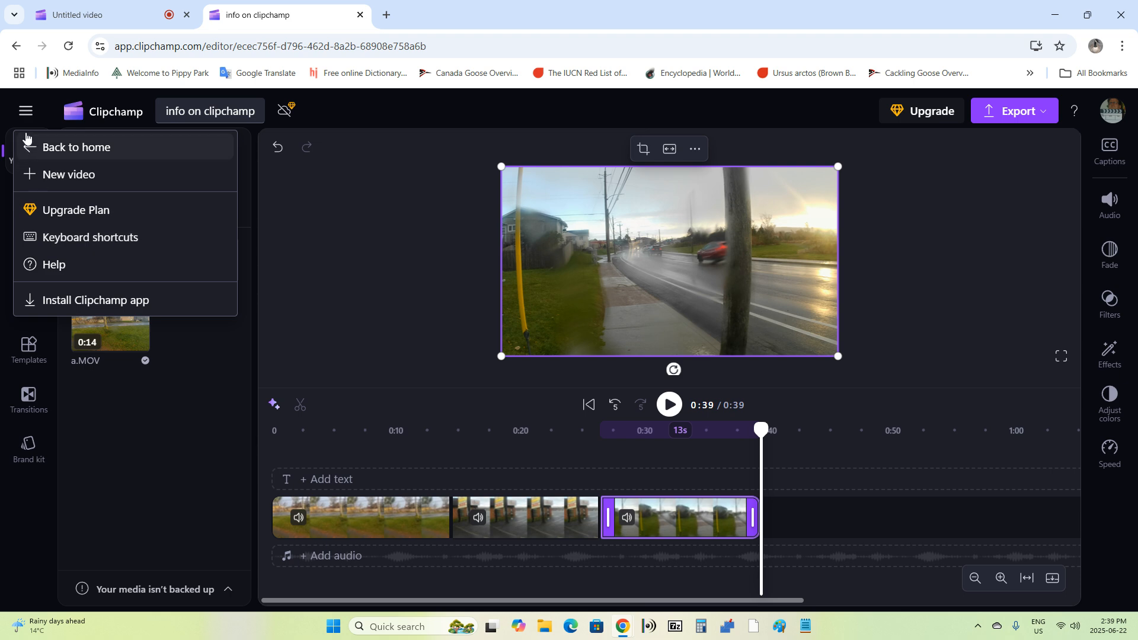
left_click(83, 240)
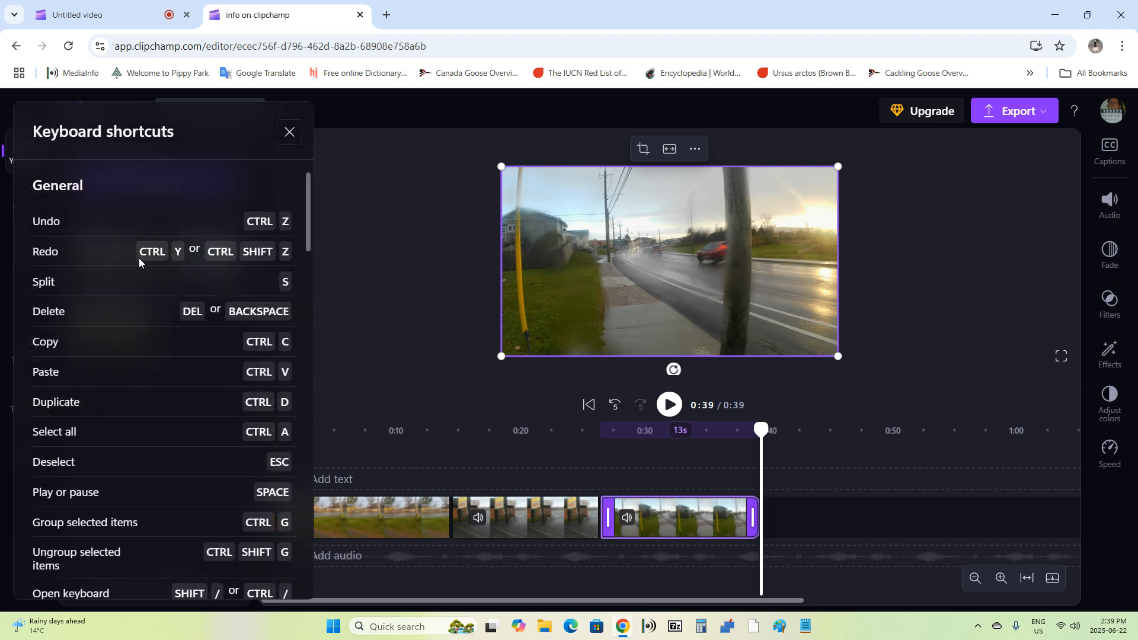
scroll(183, 226, "down", 1)
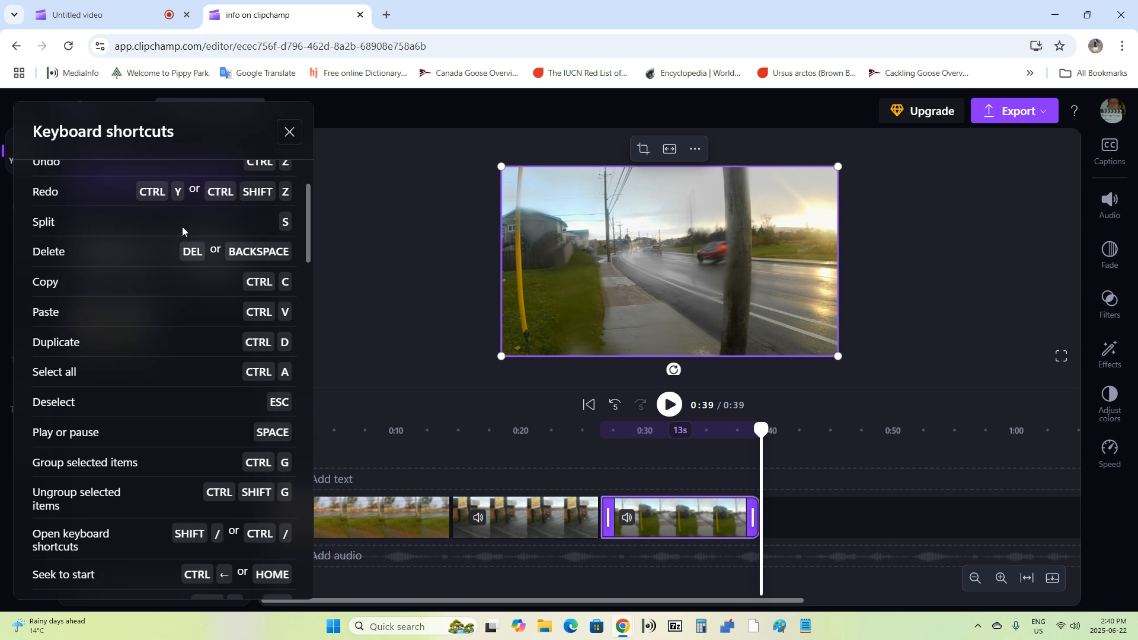
scroll(185, 245, "down", 7)
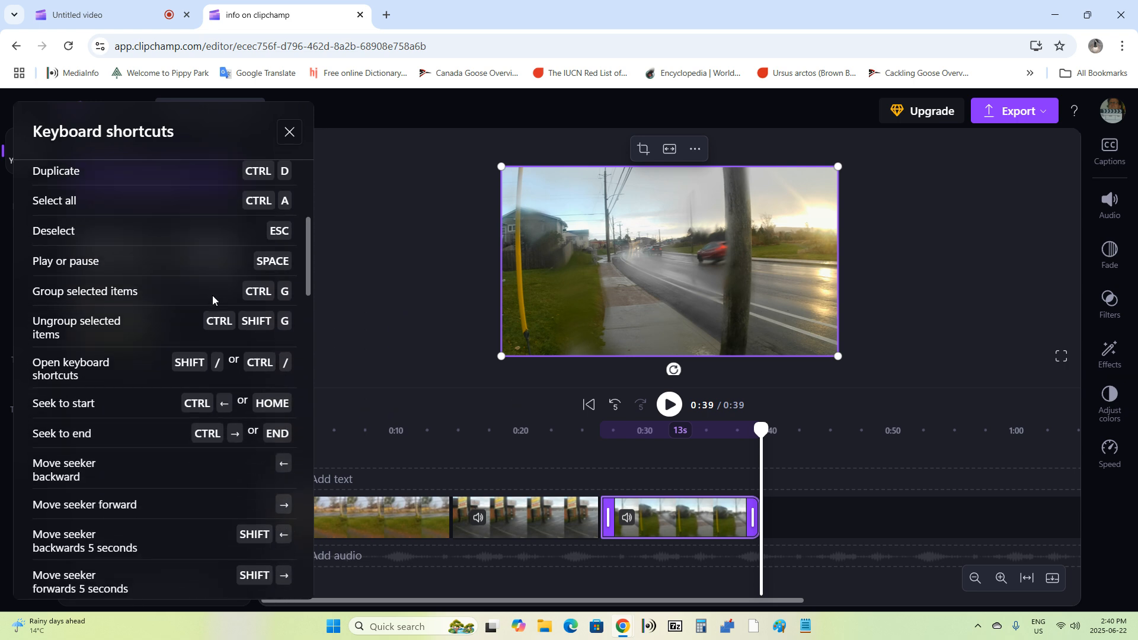
scroll(236, 359, "up", 8)
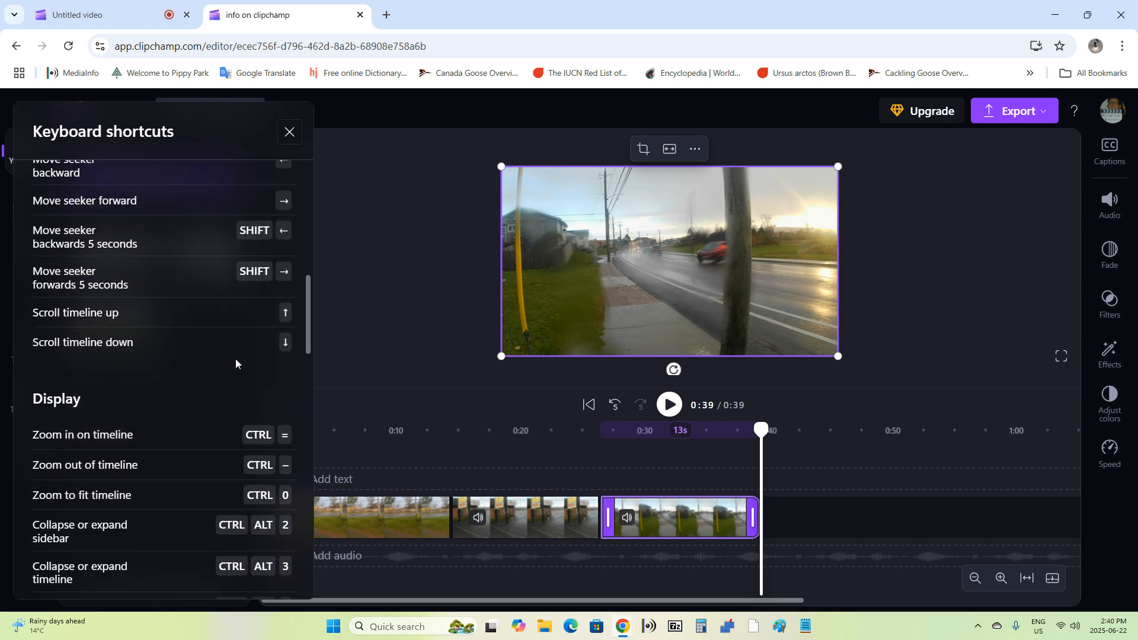
left_click(323, 344)
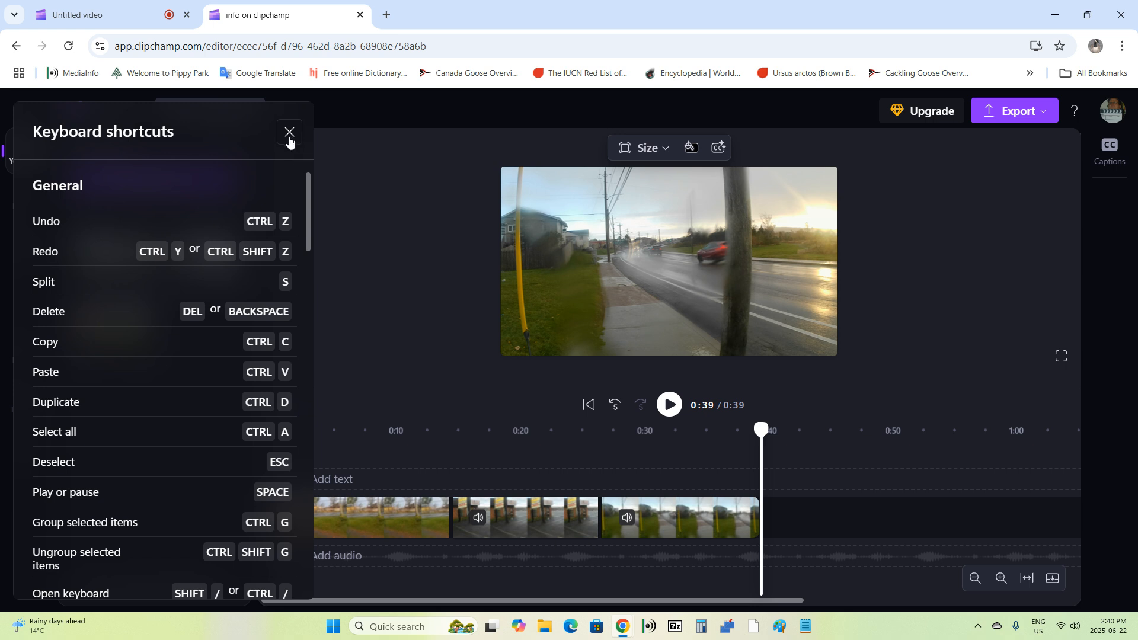
left_click(289, 137)
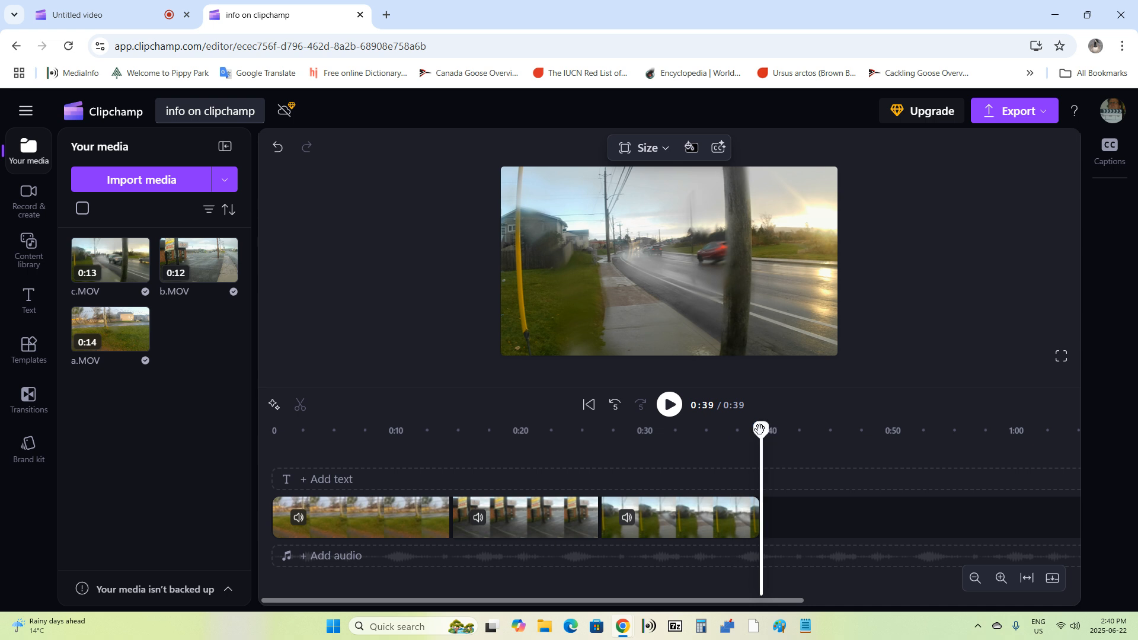
- Split the c.MOV clip at 0:36 on the timeline and move its short end piece ahead of the rest of the clip
left_click_drag(761, 431, 721, 445)
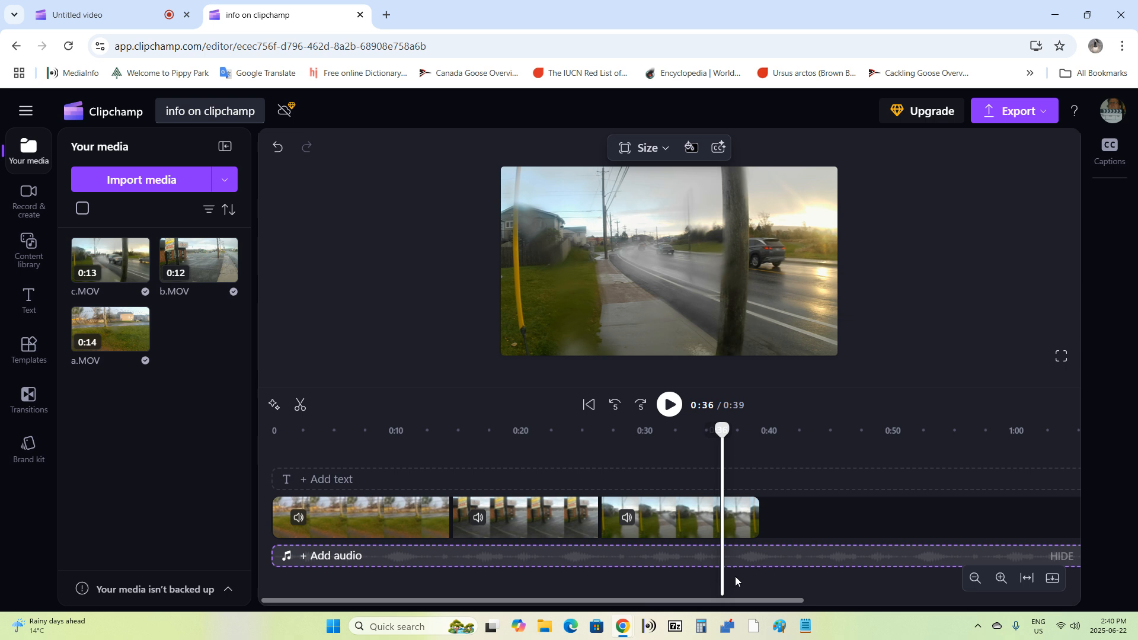
left_click(720, 518)
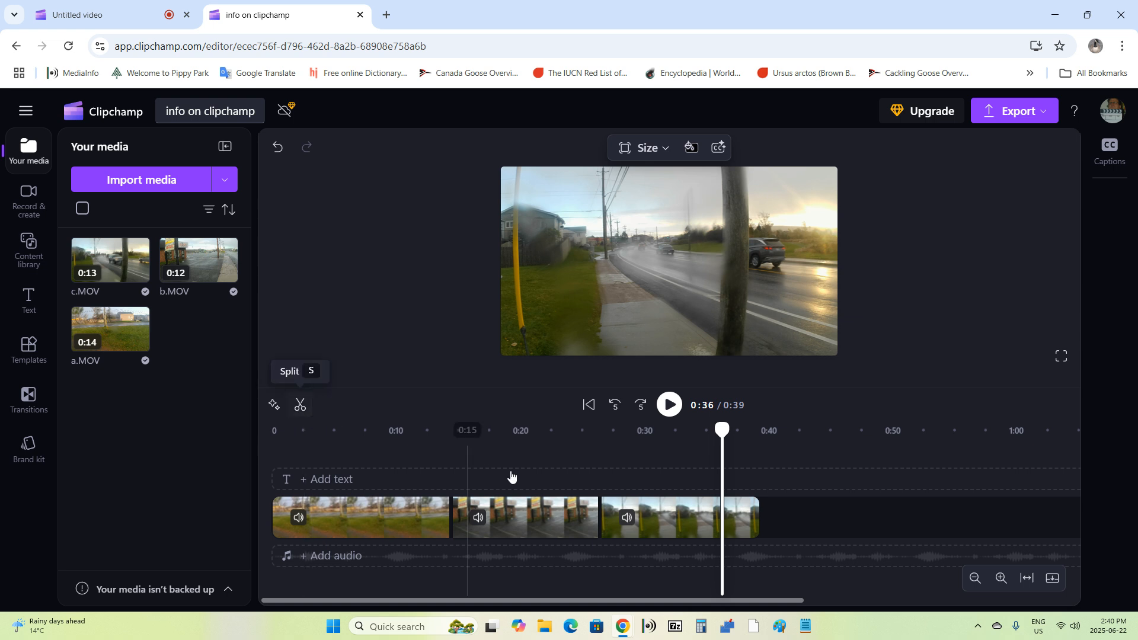
left_click(716, 525)
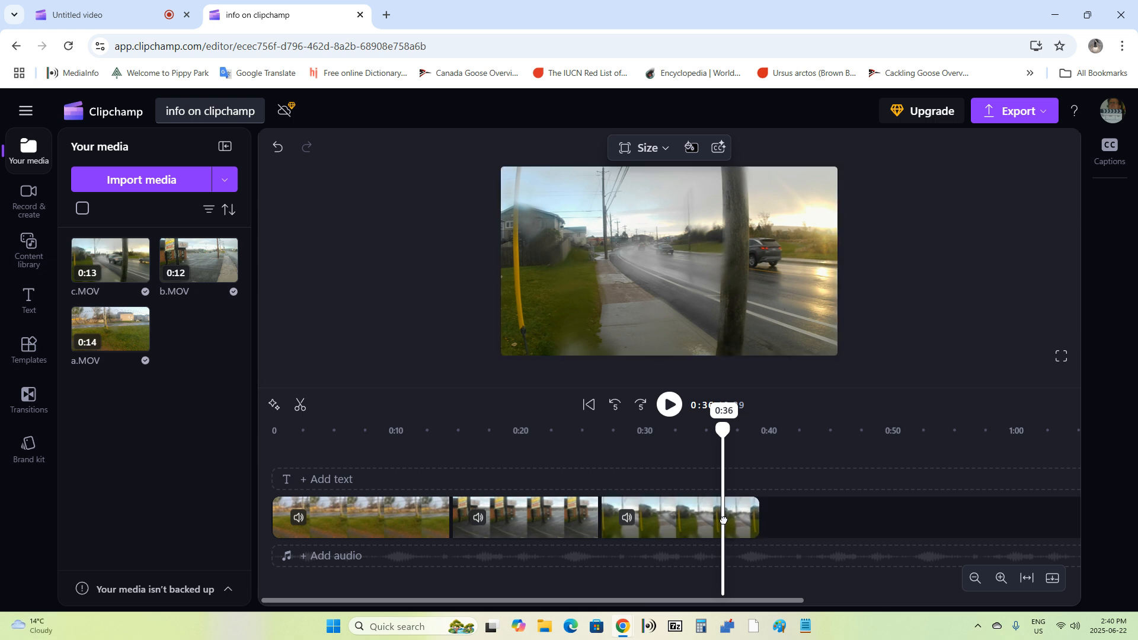
left_click(717, 526)
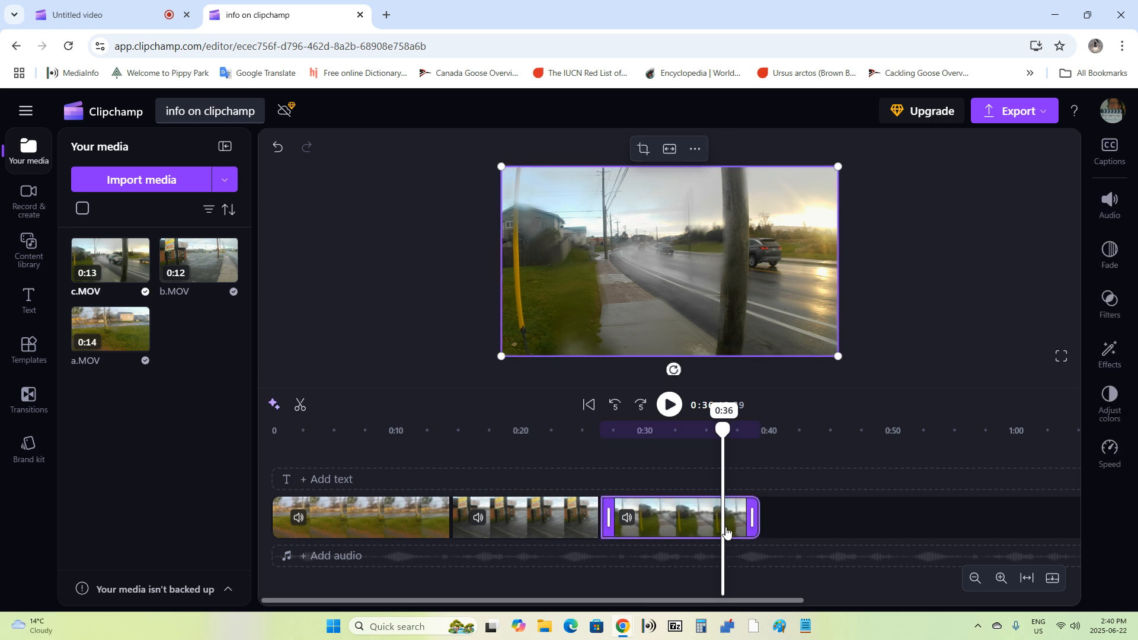
right_click(725, 530)
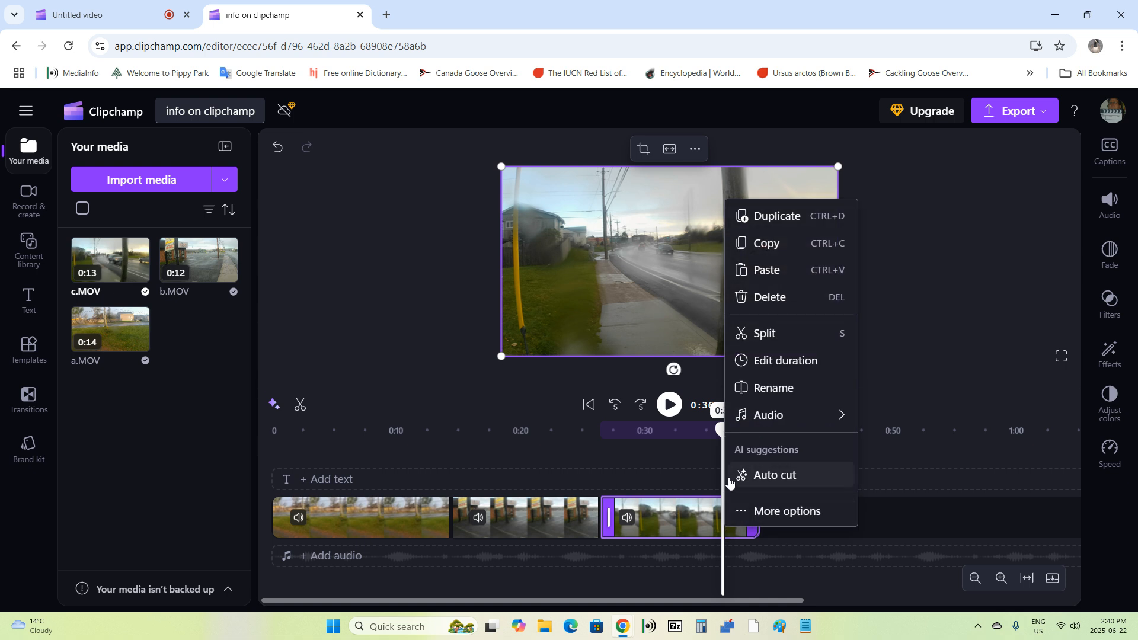
left_click(773, 336)
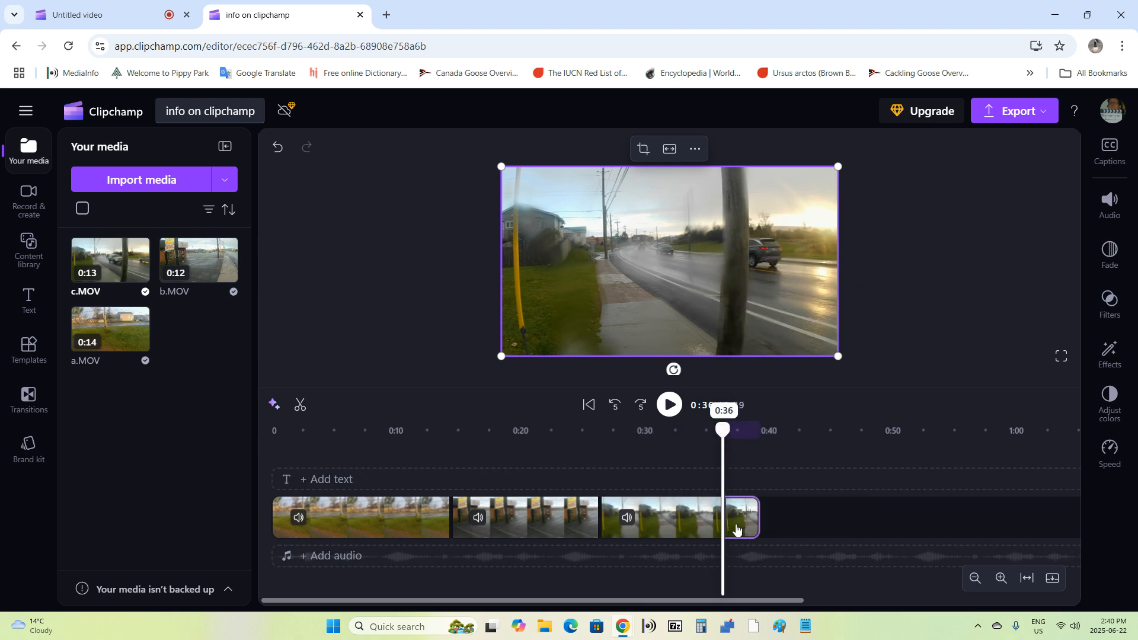
mouse_move(740, 528)
left_mouse_down()
mouse_move(751, 527)
mouse_move(597, 538)
mouse_move(572, 527)
mouse_move(643, 524)
mouse_move(501, 524)
left_mouse_up()
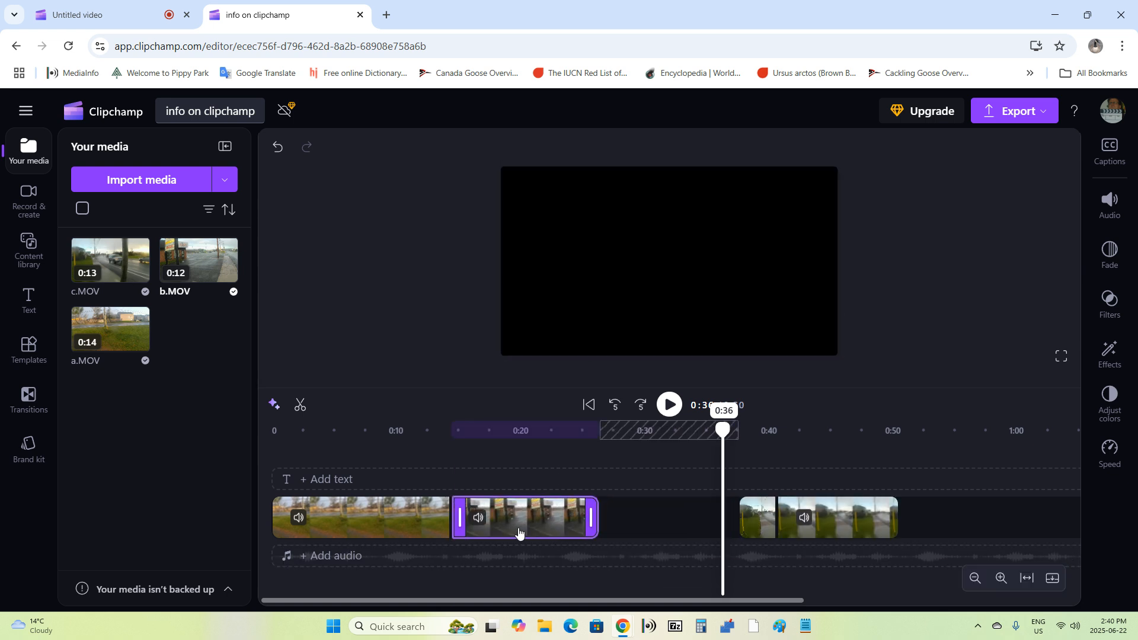
- Delete the b.MOV clip from the timeline and close the gap after a.MOV
right_click(527, 526)
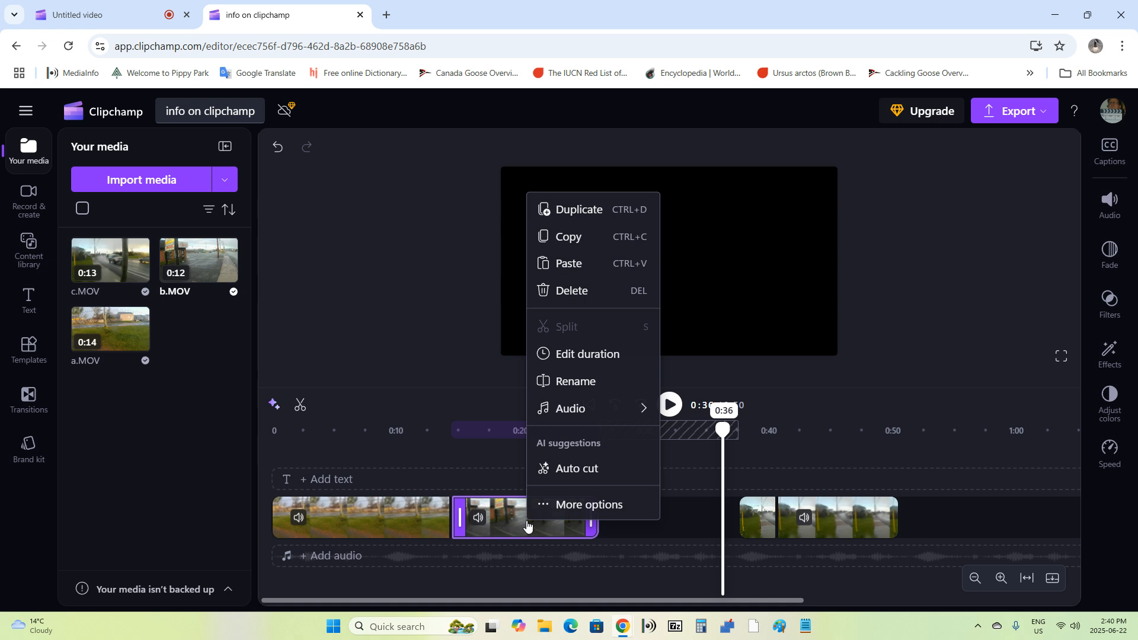
left_click(601, 302)
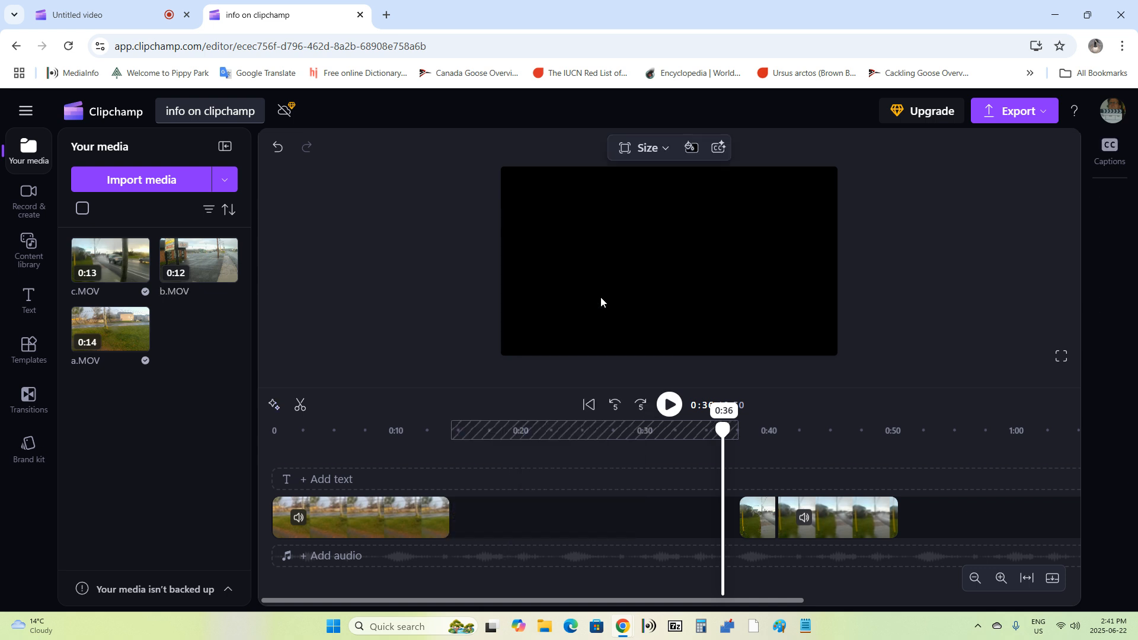
left_click(594, 526)
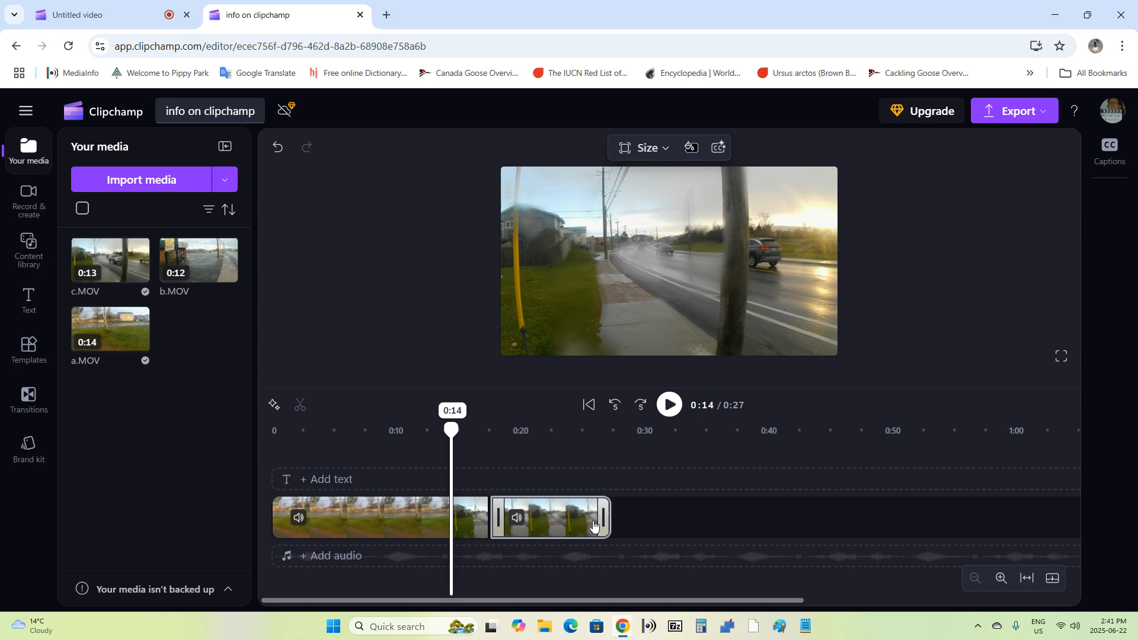
- Check the Clipchamp Premium upgrade offer again and close it without upgrading
mouse_move(492, 635)
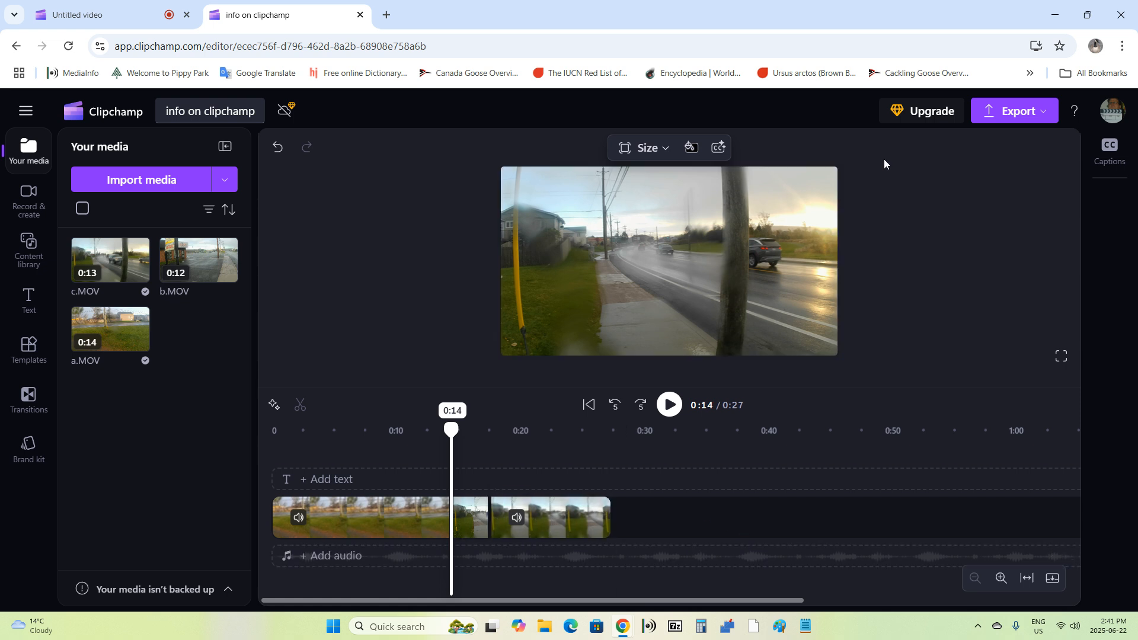
left_click(917, 112)
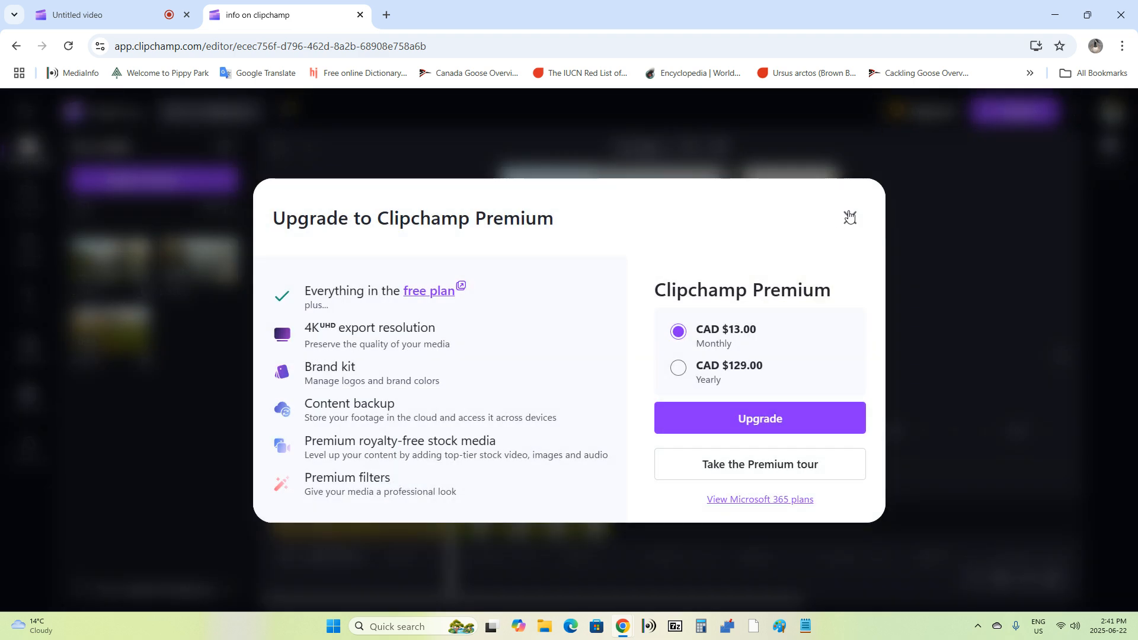
left_click(847, 218)
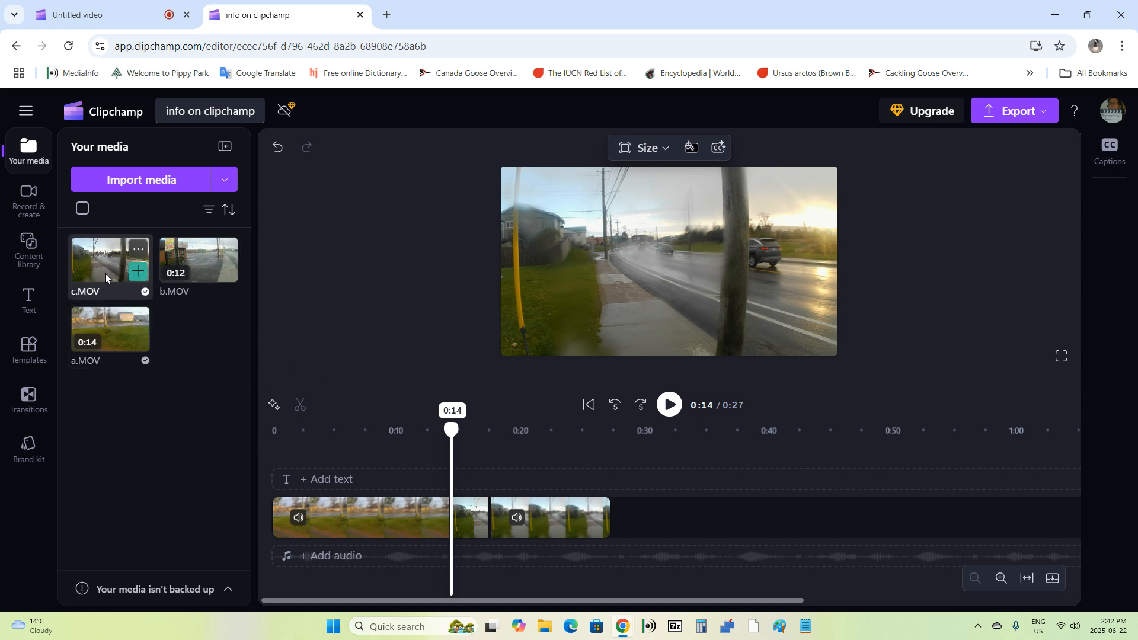
- Export the video in 1080p quality and dismiss the download notice
left_click(1021, 114)
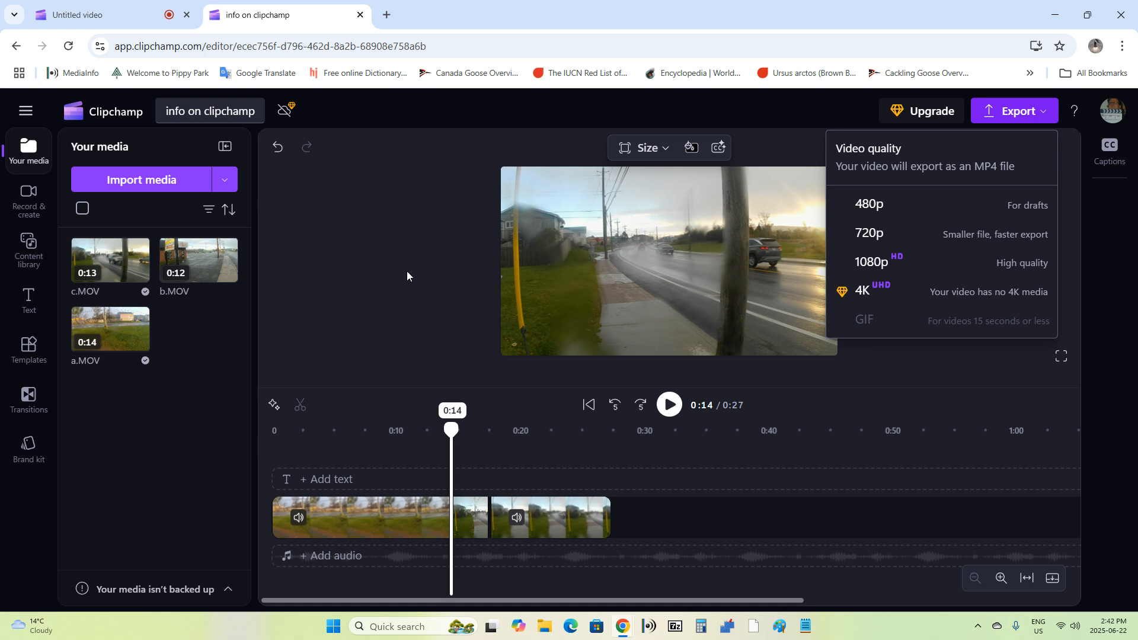
left_click(450, 254)
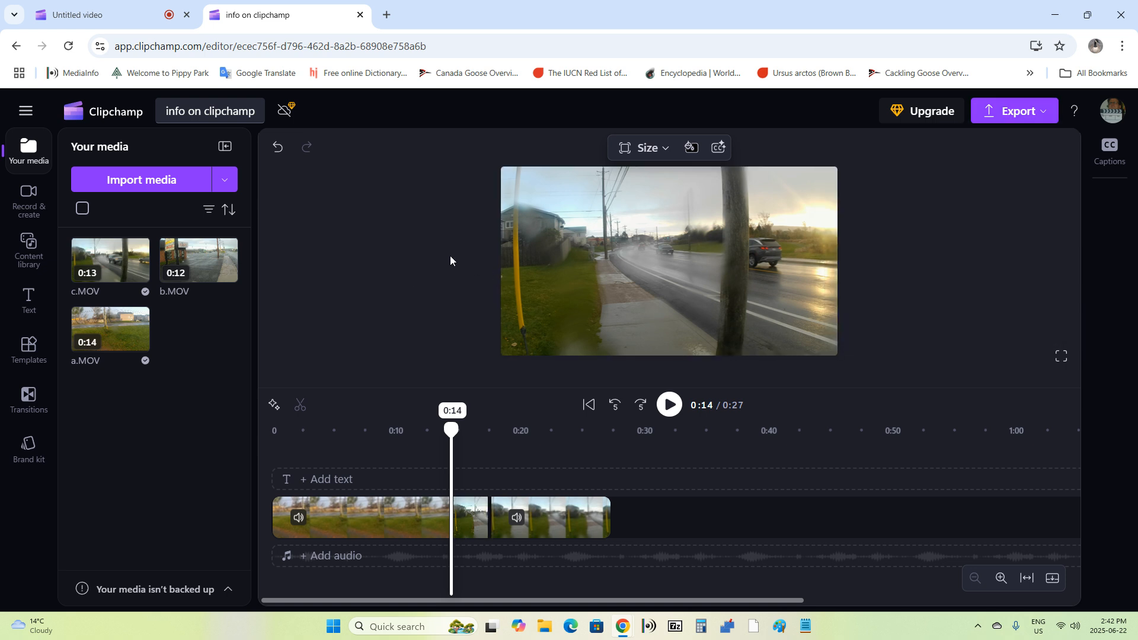
left_click(1005, 116)
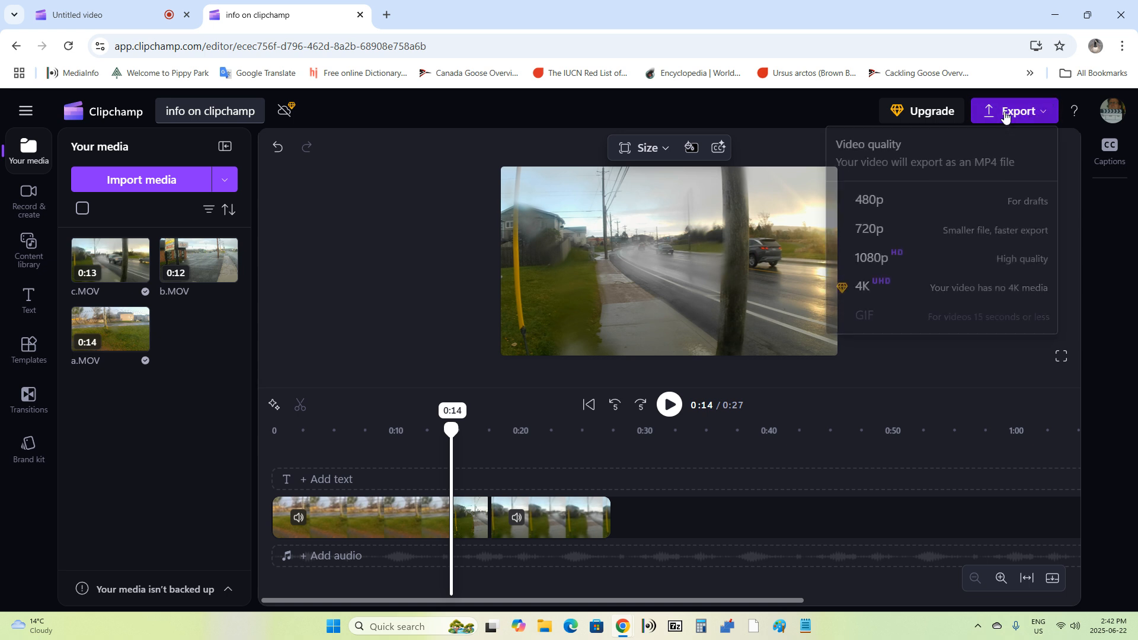
left_click(877, 265)
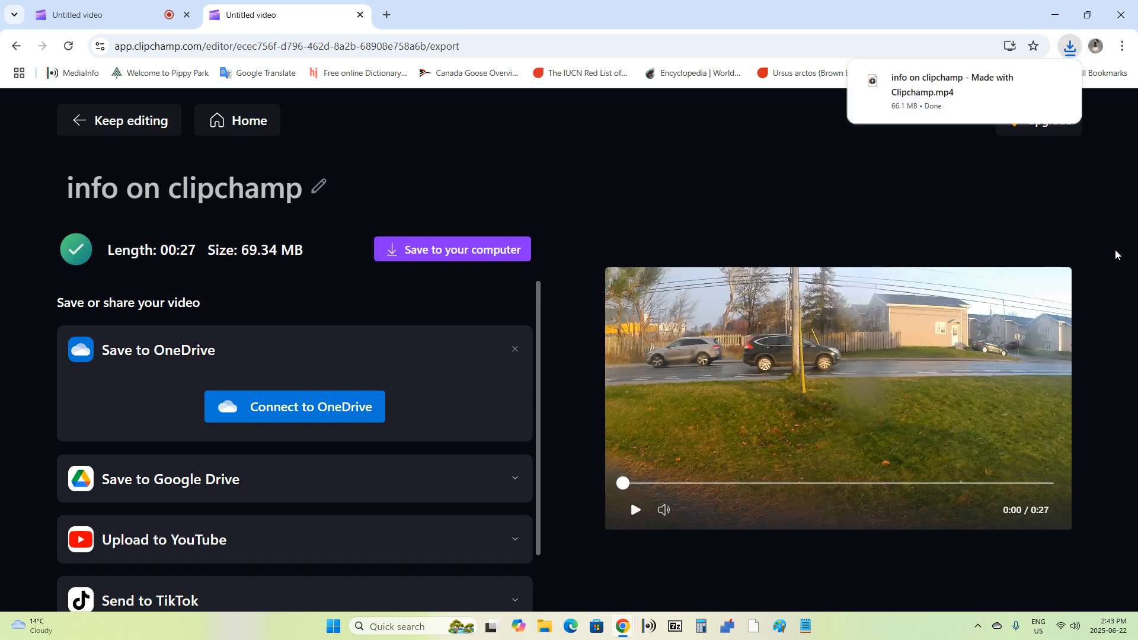
mouse_move(971, 93)
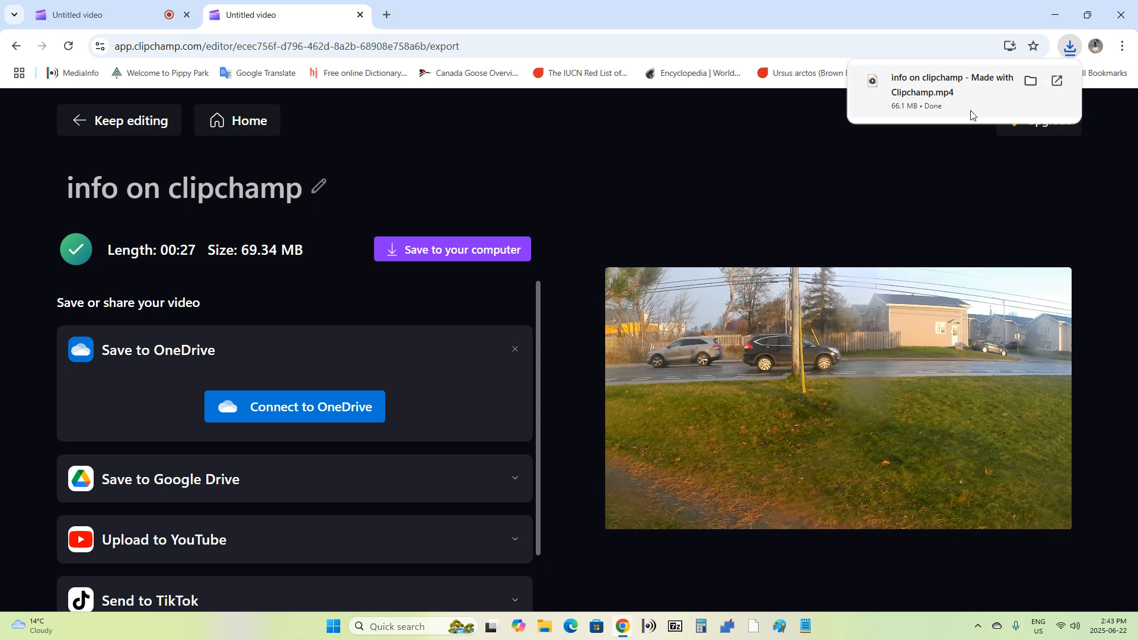
left_click(906, 215)
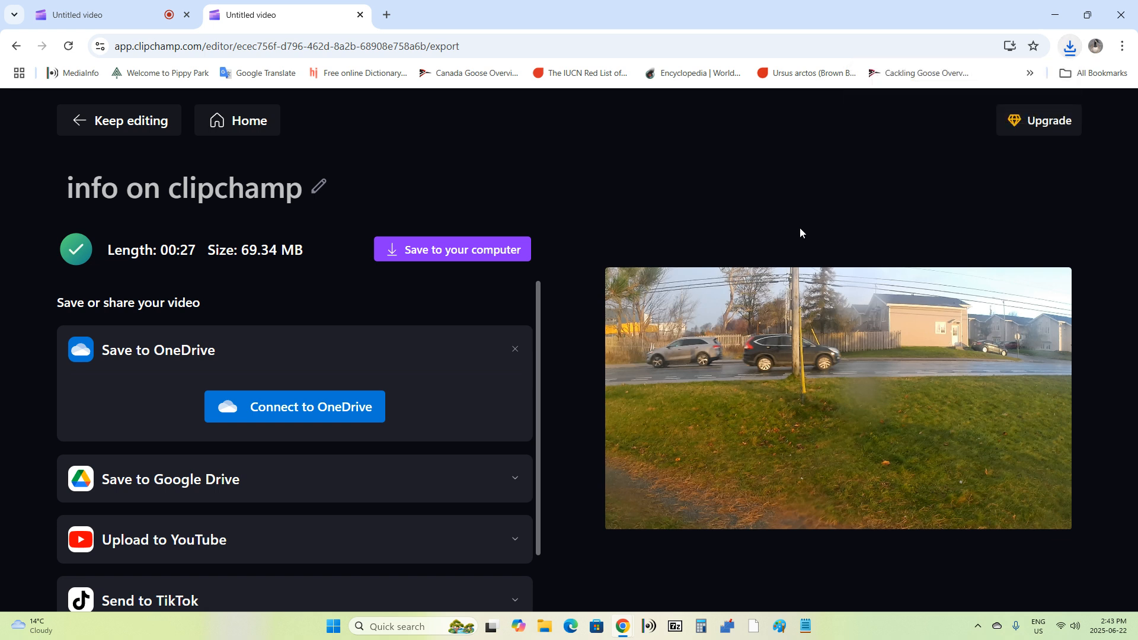
- Save the exported MP4 "info on clipchamp - Made with Clipchamp" to the computer in Desktop > sample clips > clipchamp > 06222025
left_click(430, 255)
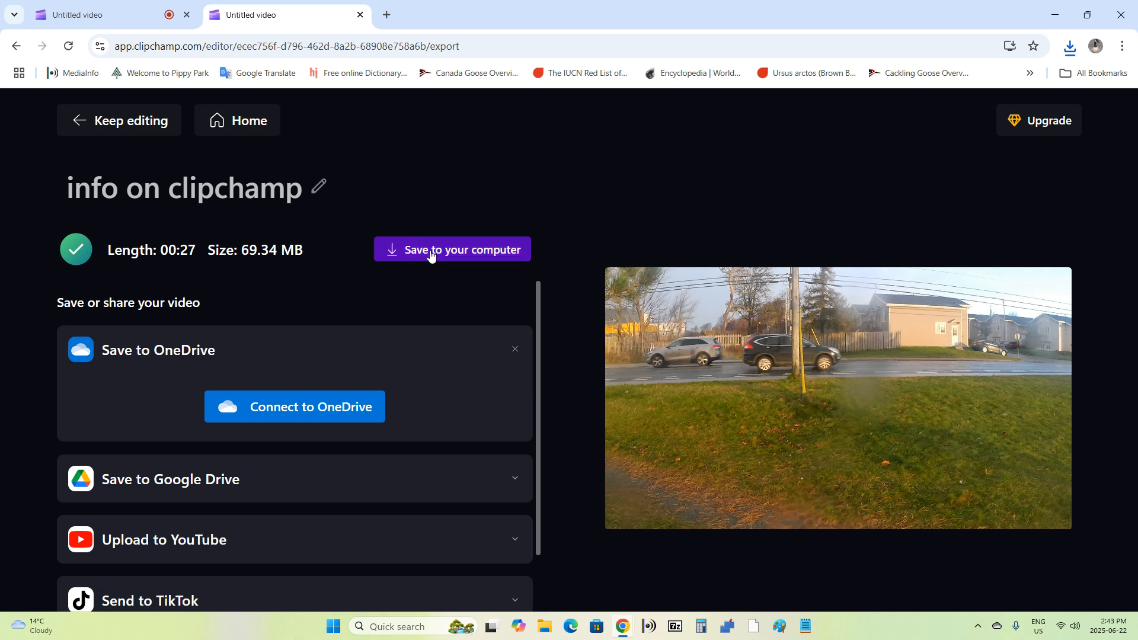
left_click(432, 252)
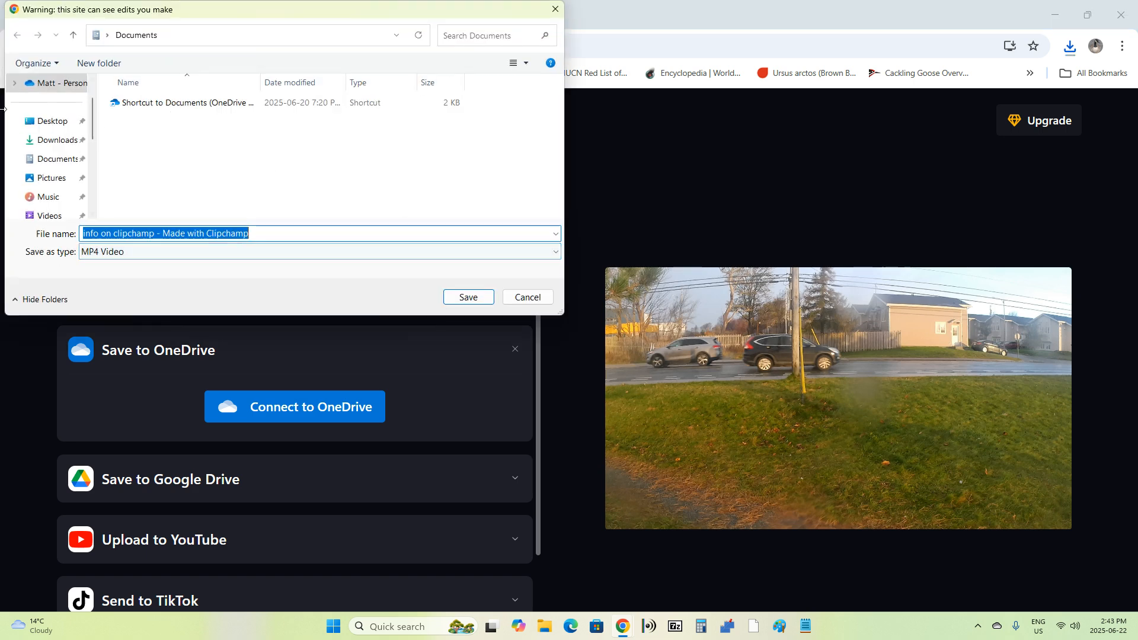
left_click(59, 121)
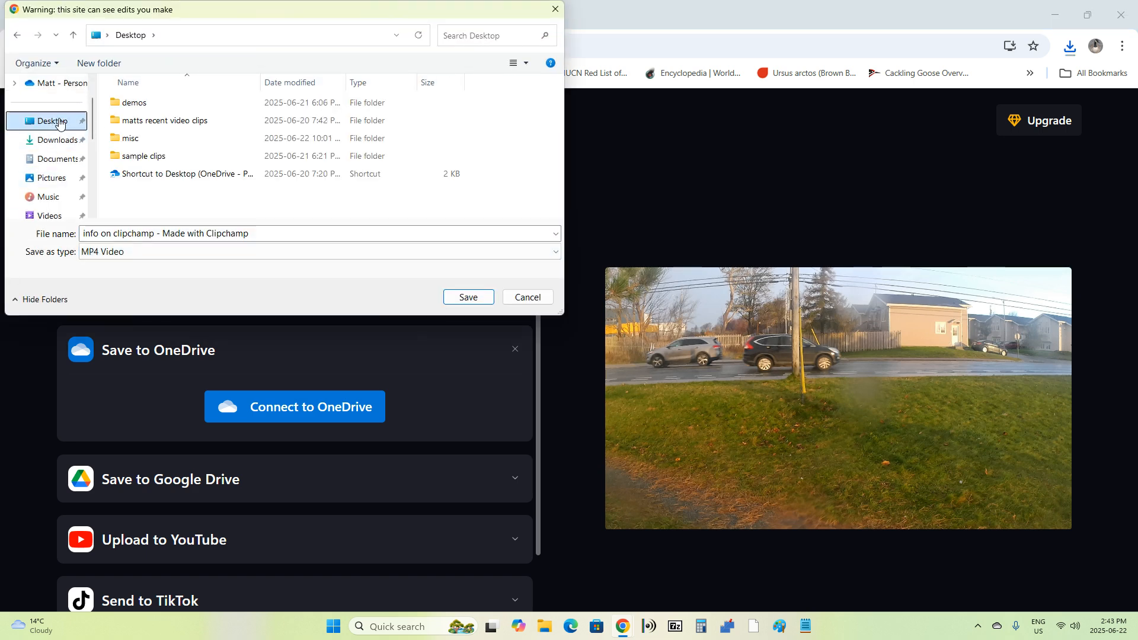
double_click(135, 158)
left_click(135, 110)
double_click(135, 112)
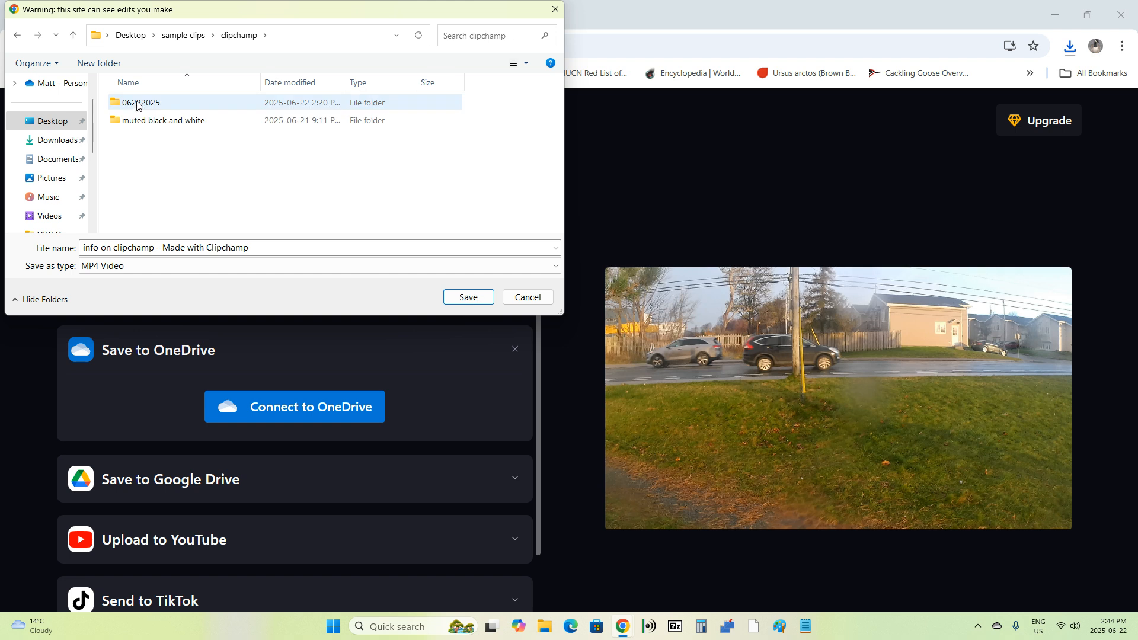
double_click(145, 106)
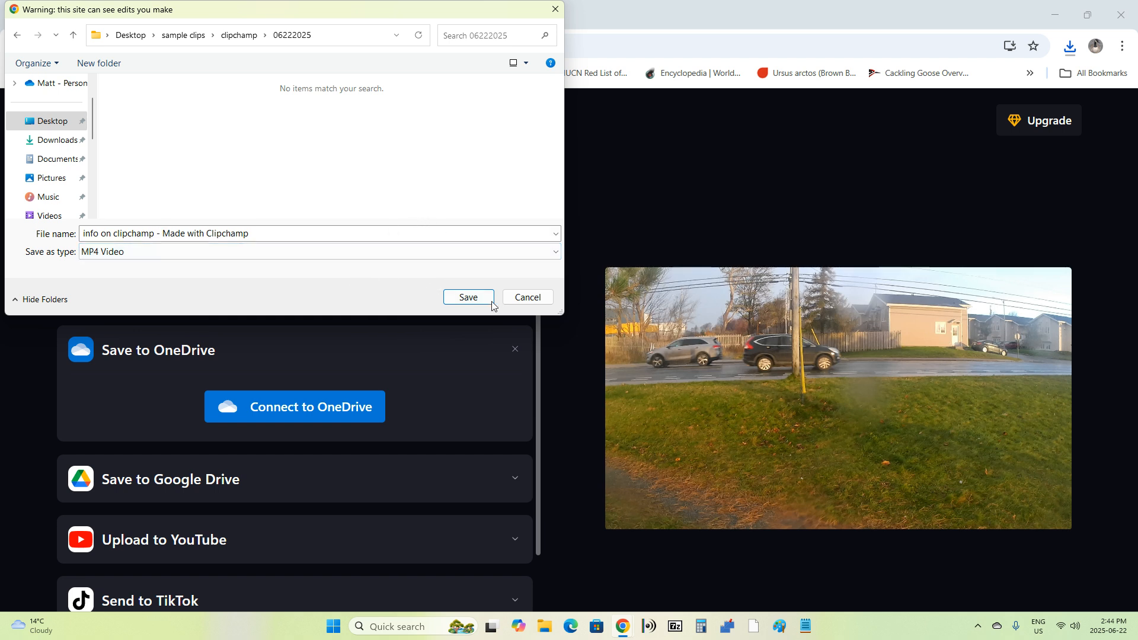
left_click(468, 298)
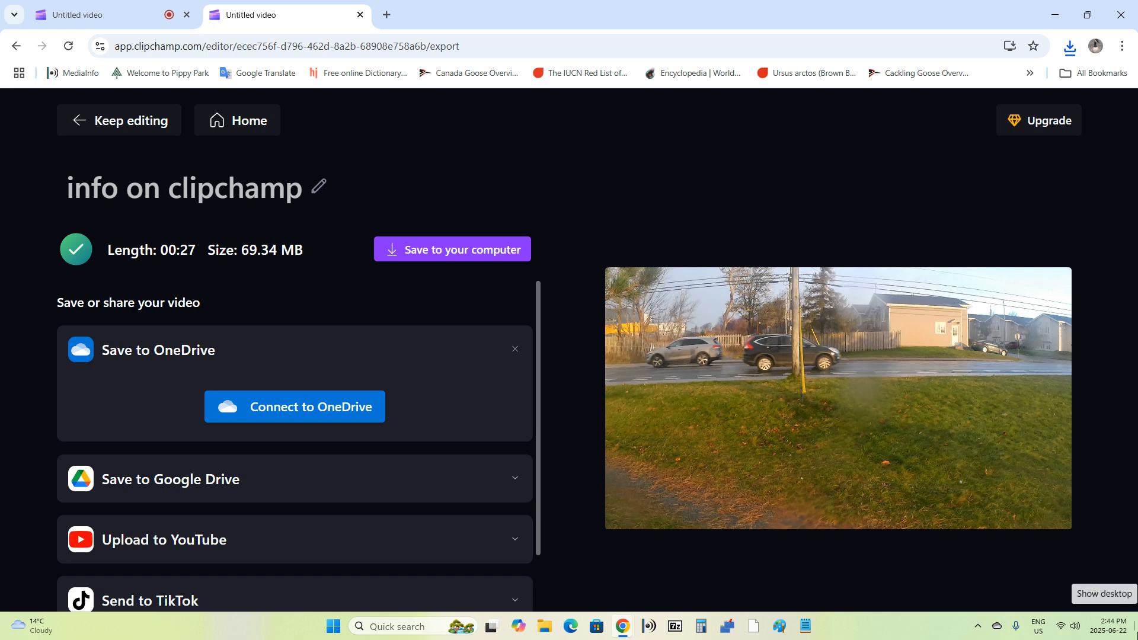
- Switch to the desktop and open the exported video from sample clips > clipchamp > 06222025 to play it
left_click(1135, 626)
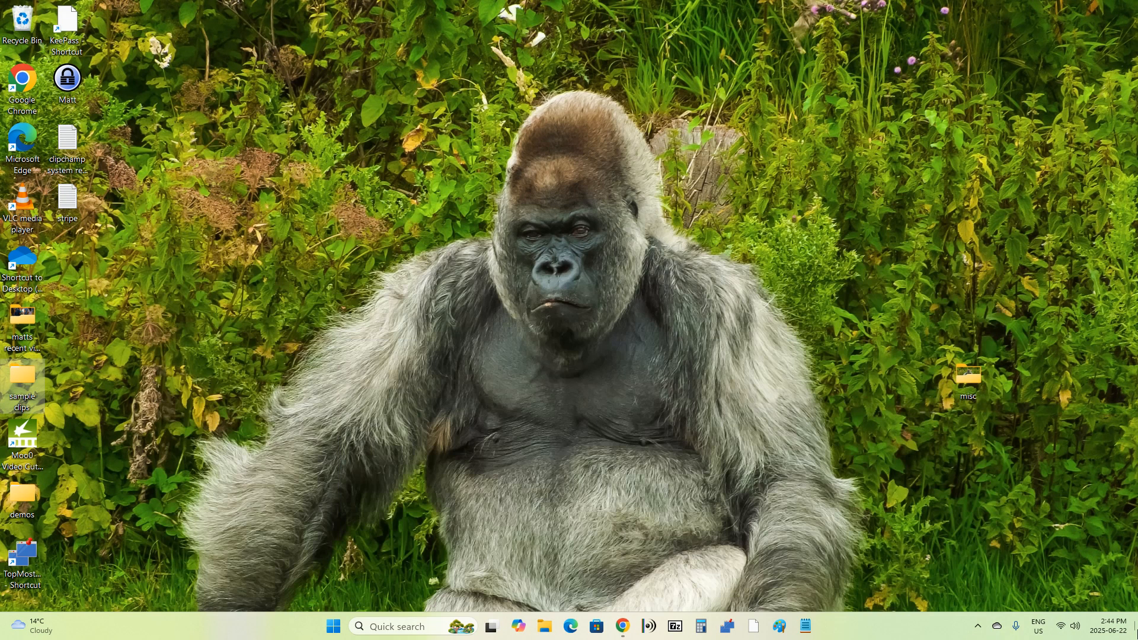
double_click(16, 370)
double_click(132, 117)
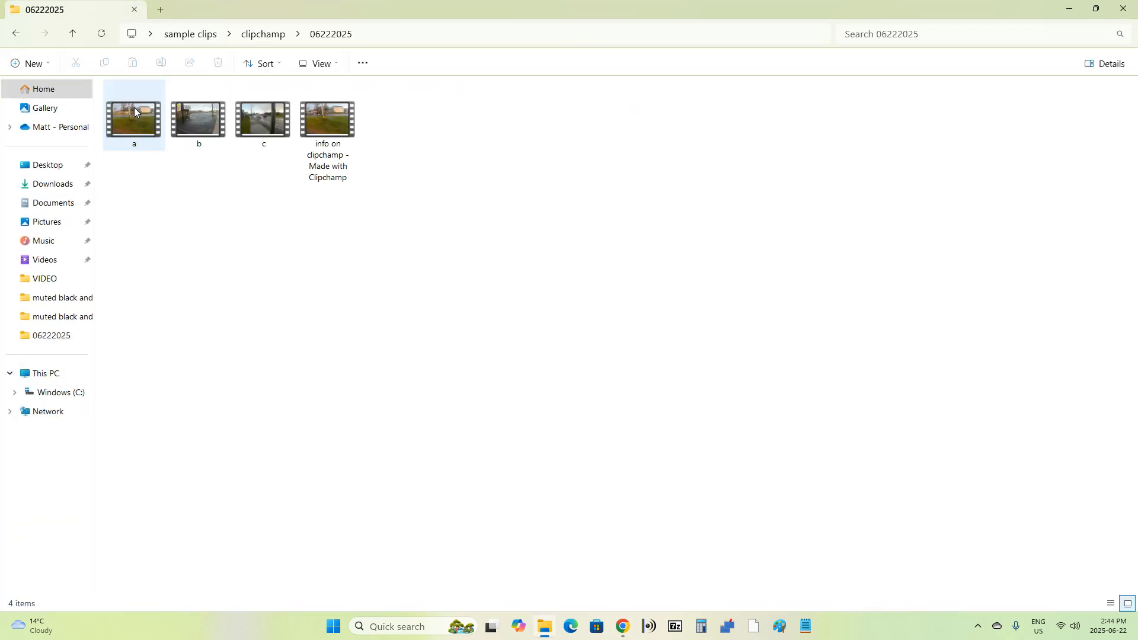
double_click(332, 120)
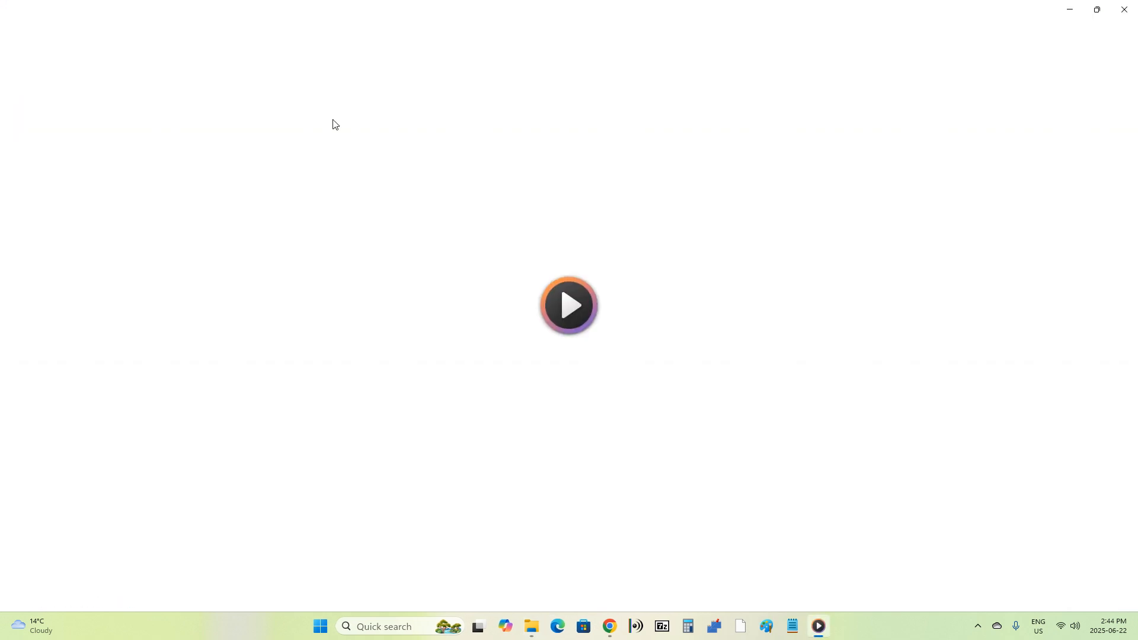